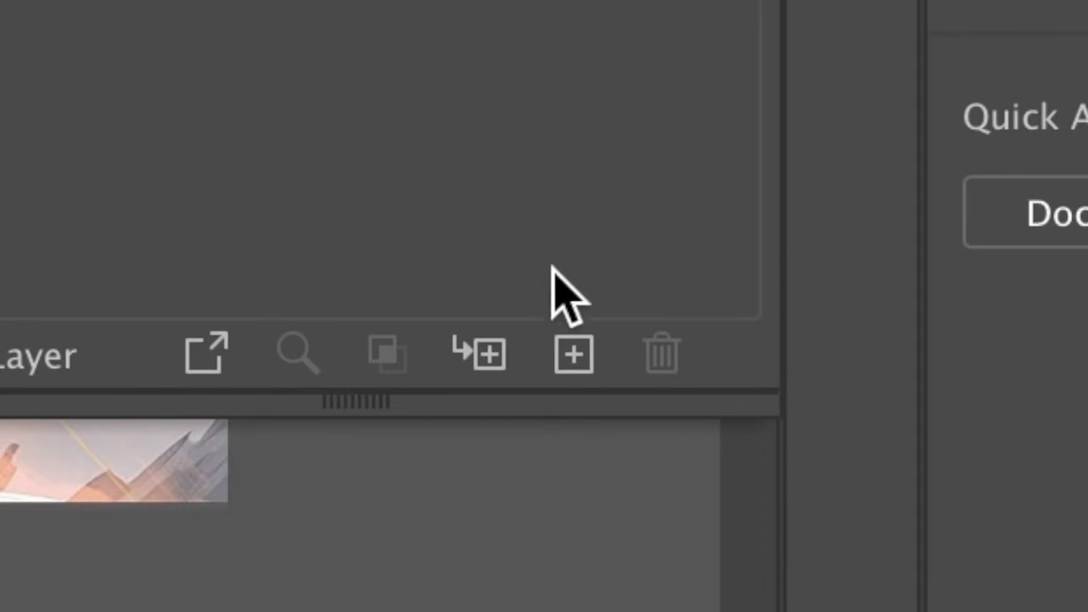
- Create a new layer above the Stock Photo layer and name it Outline
left_click(573, 355)
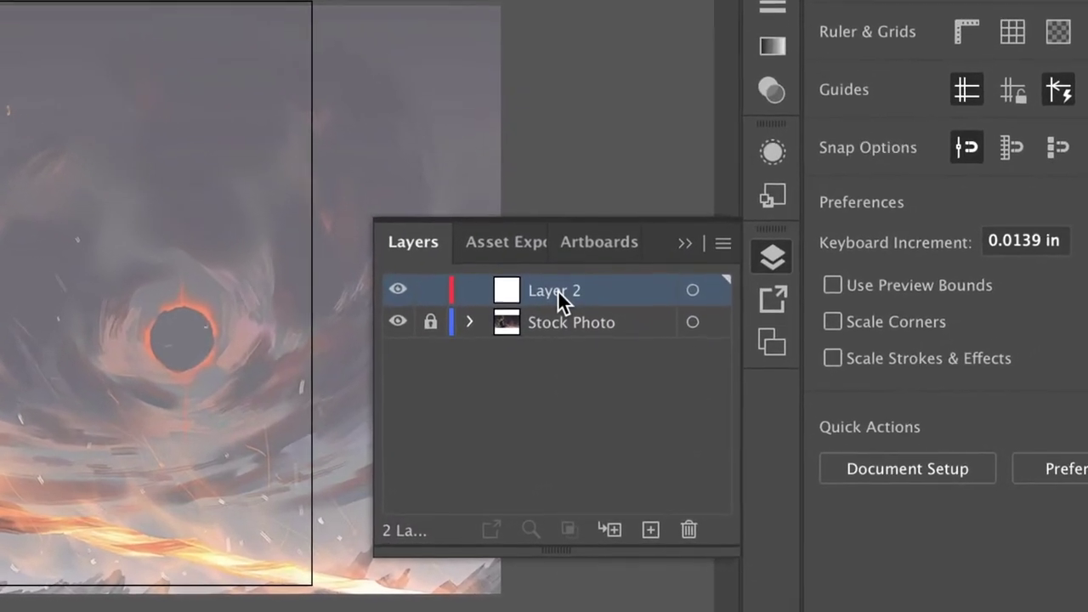
double_click(558, 321)
type("Out")
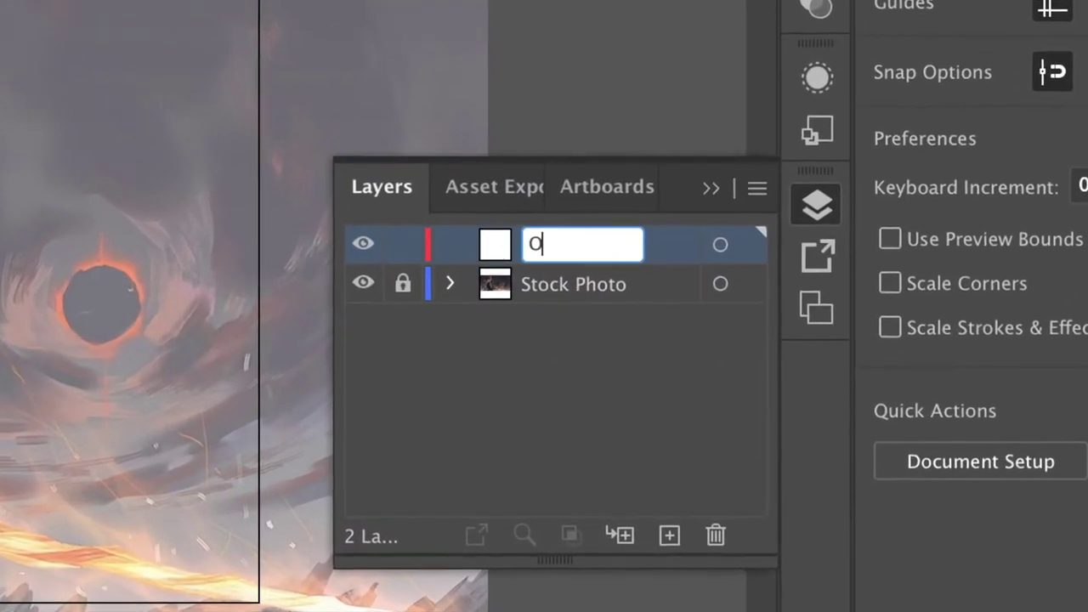
type("line")
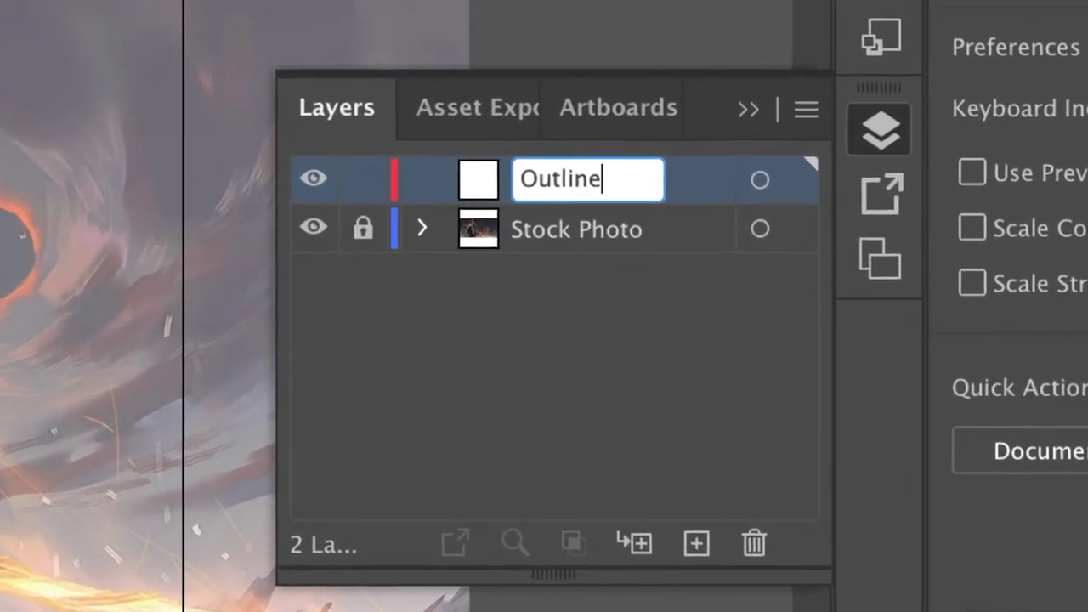
key("Return")
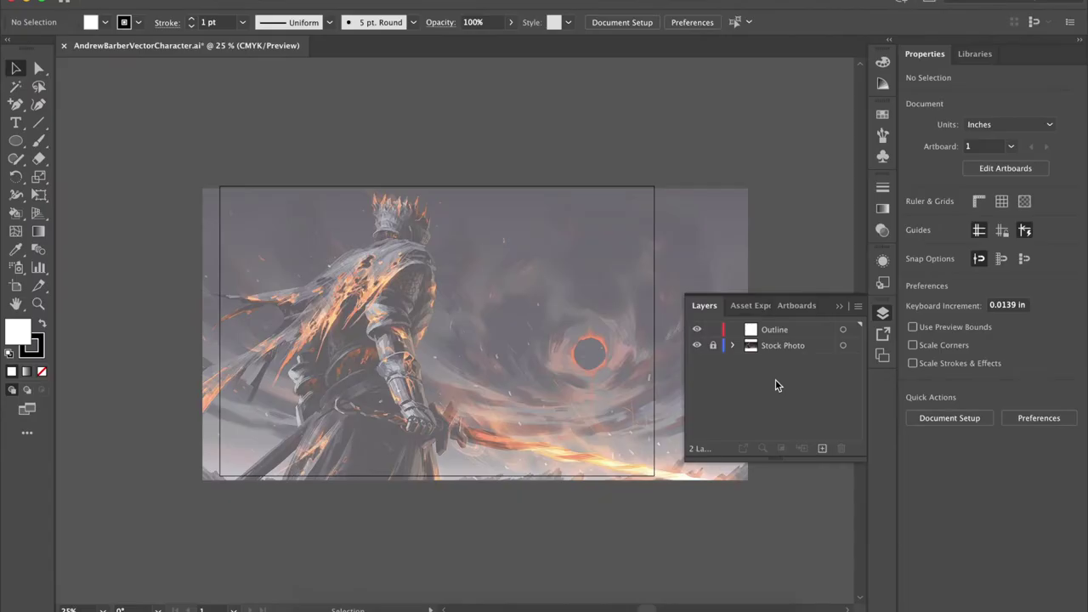
- View the Outline layer's options without changing them, and put the layer list away
double_click(813, 335)
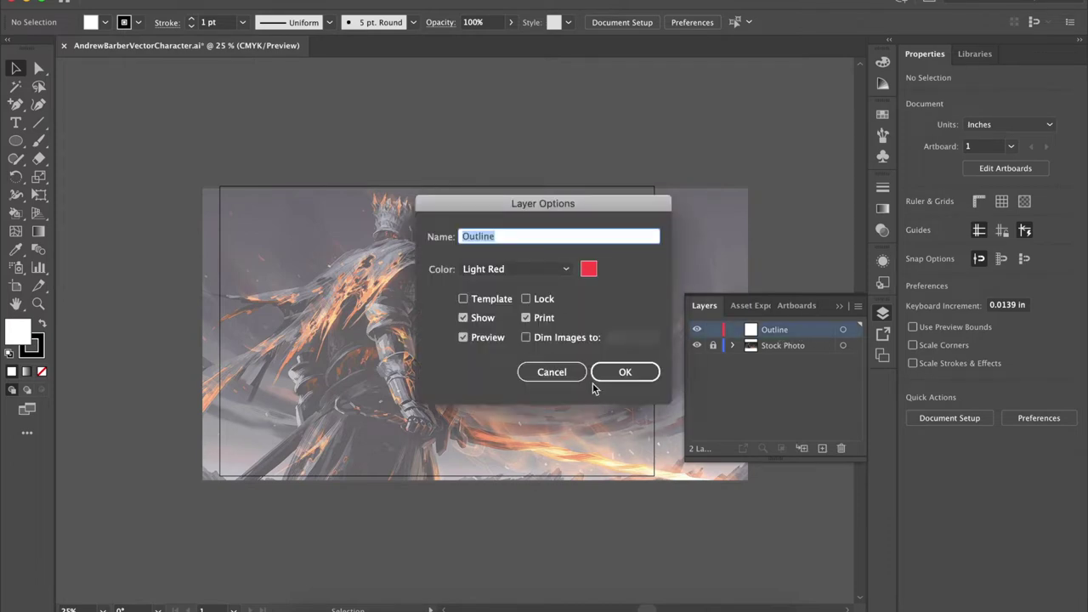
left_click(553, 371)
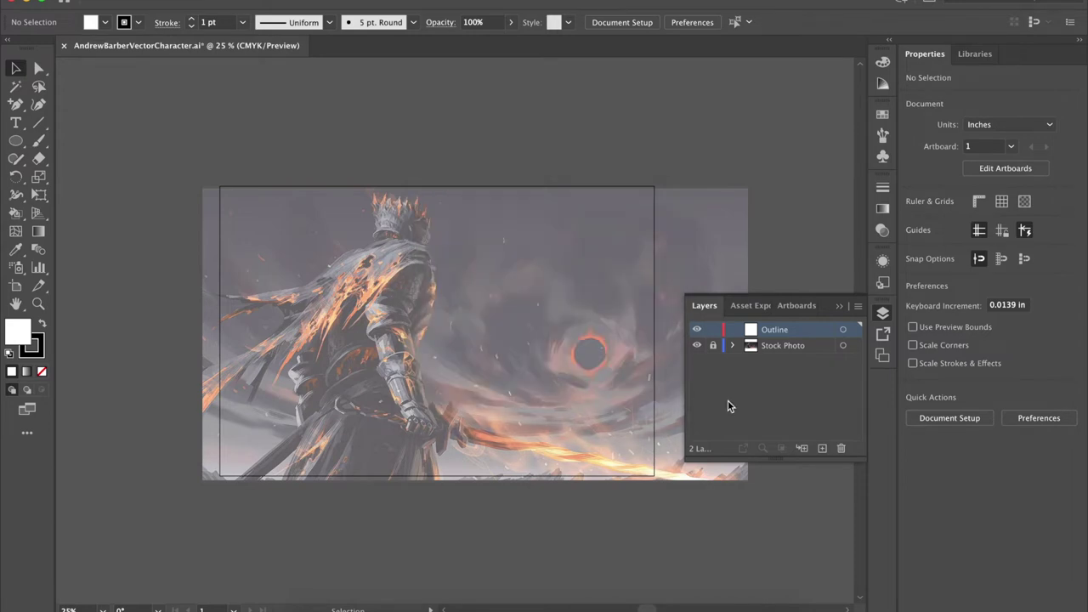
left_click(882, 318)
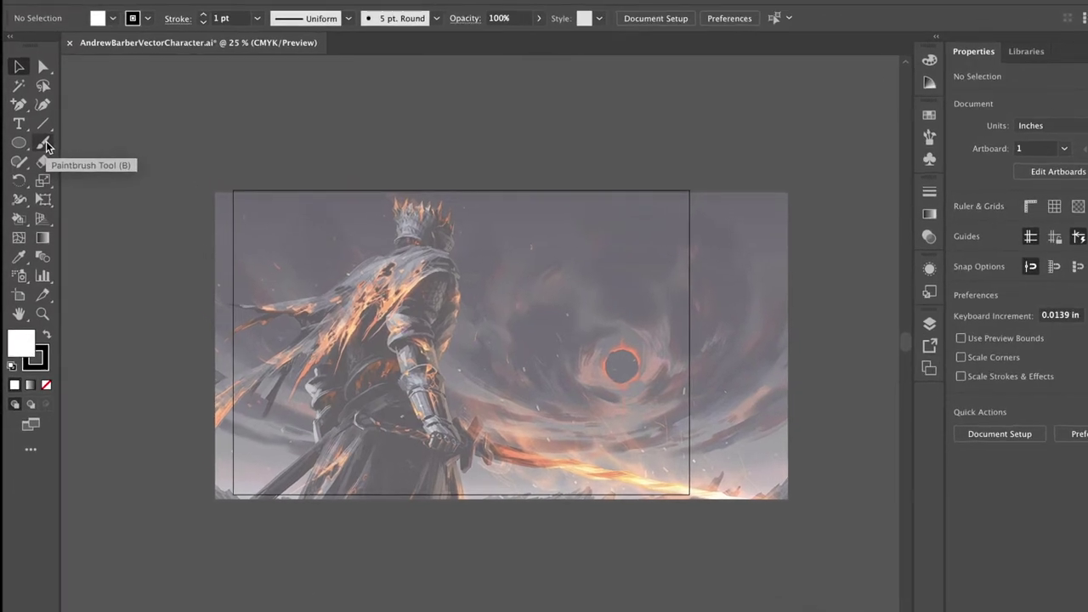
- Set up the Paintbrush tool with no fill and a black stroke for tracing the knight's forearm armour
left_click(45, 145)
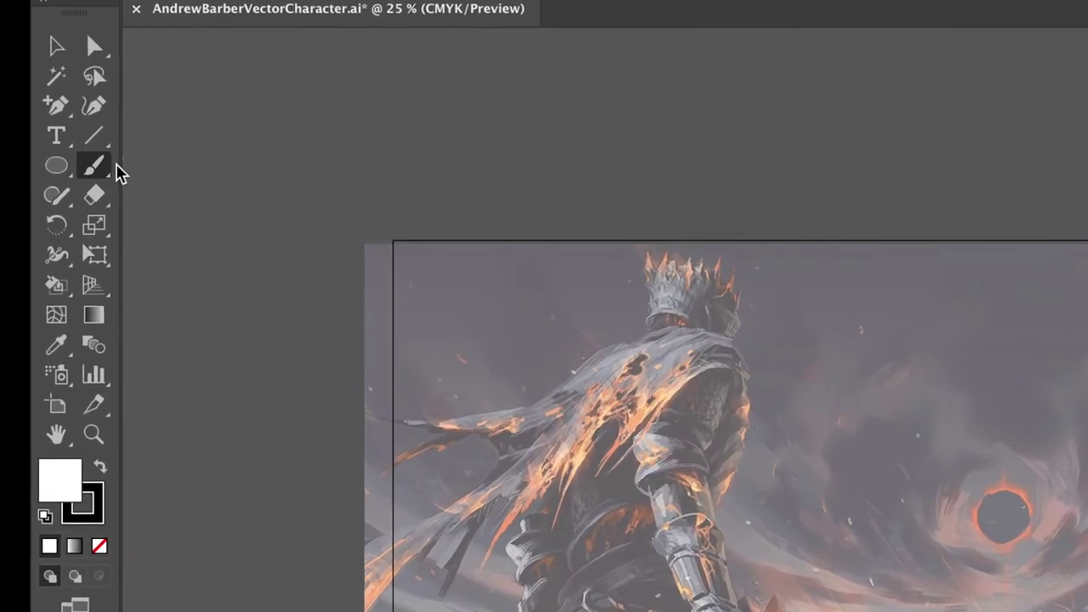
left_click(138, 180)
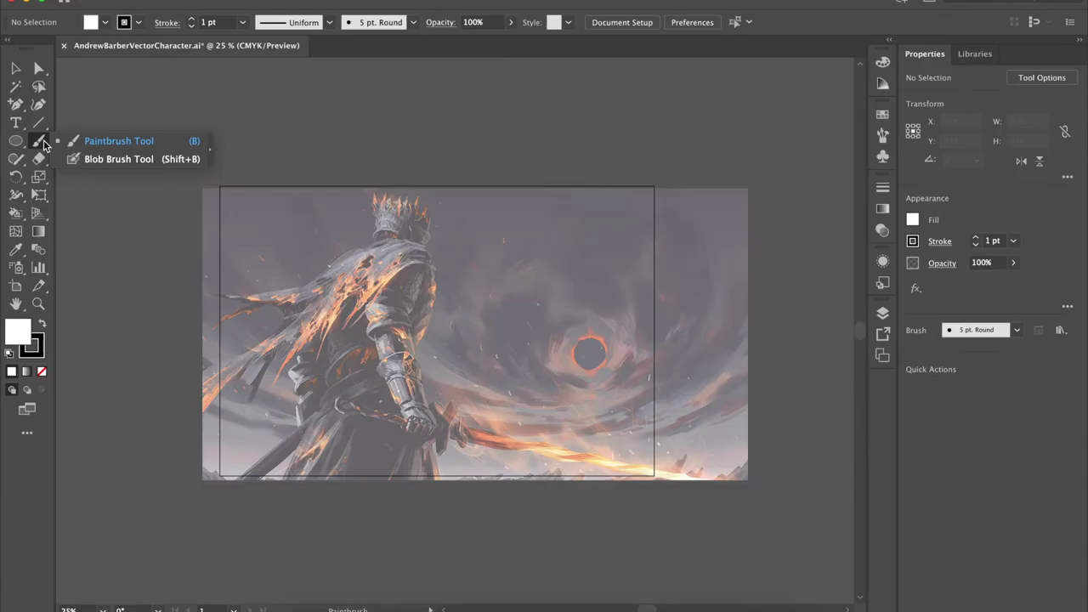
left_click(77, 113)
key("slash")
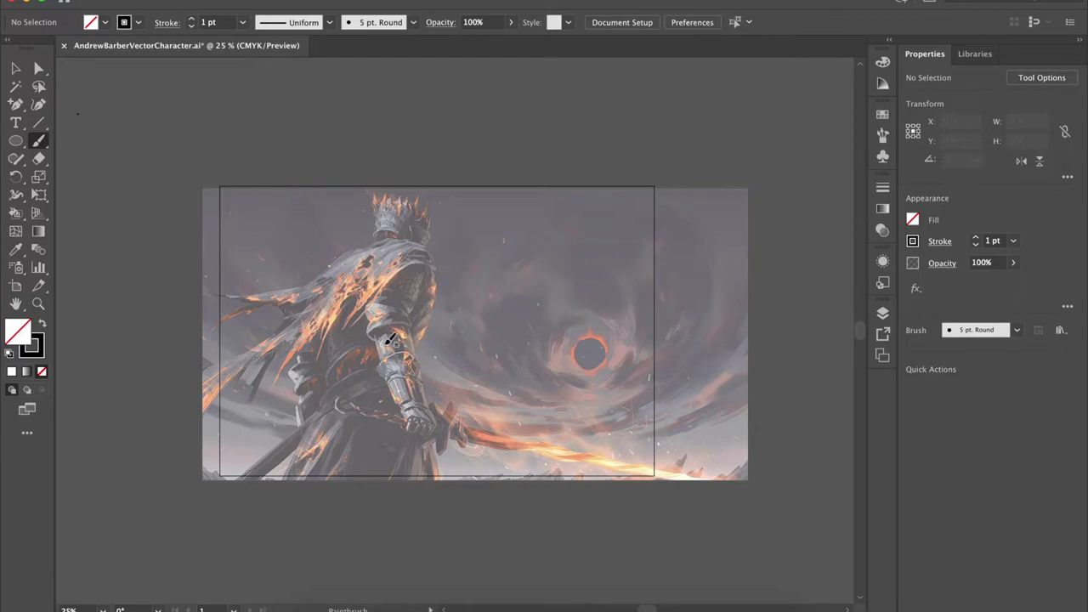
scroll(389, 339, "up", 6)
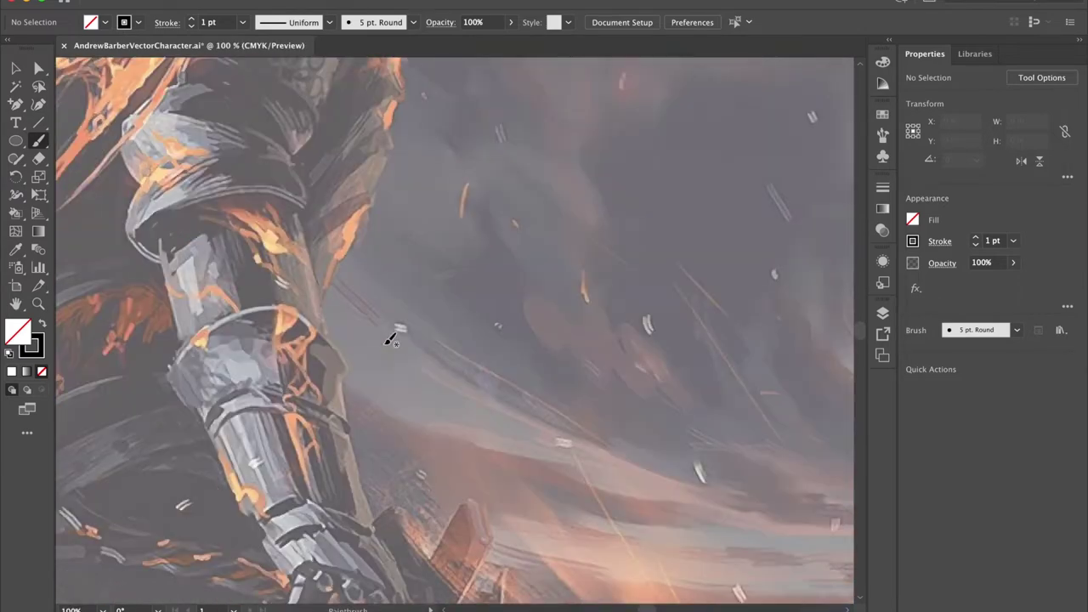
scroll(389, 339, "up", 3)
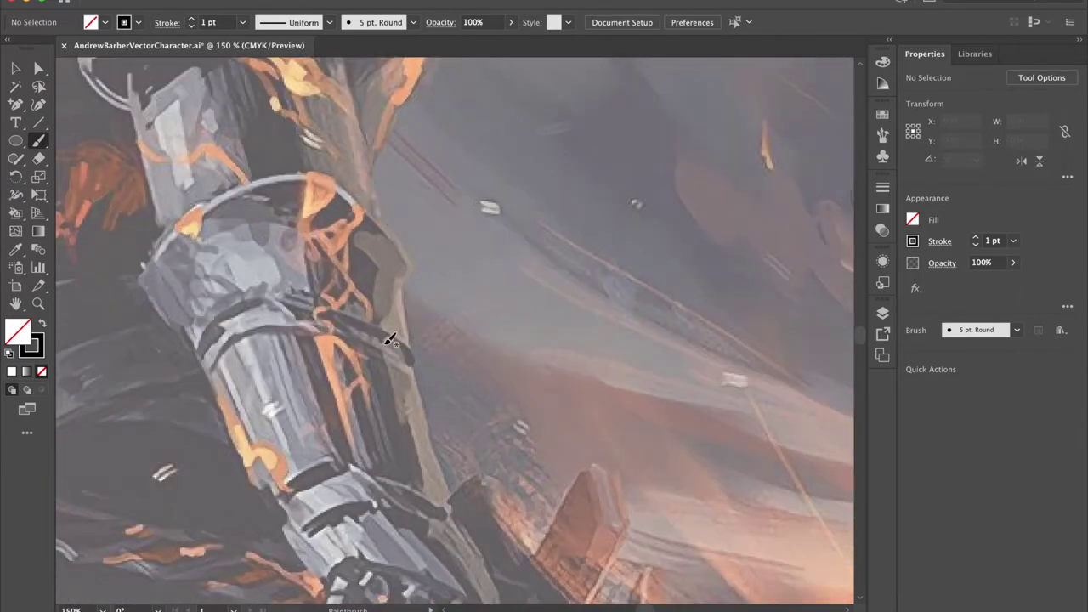
scroll(389, 339, "down", 2)
scroll(357, 280, "left", 4)
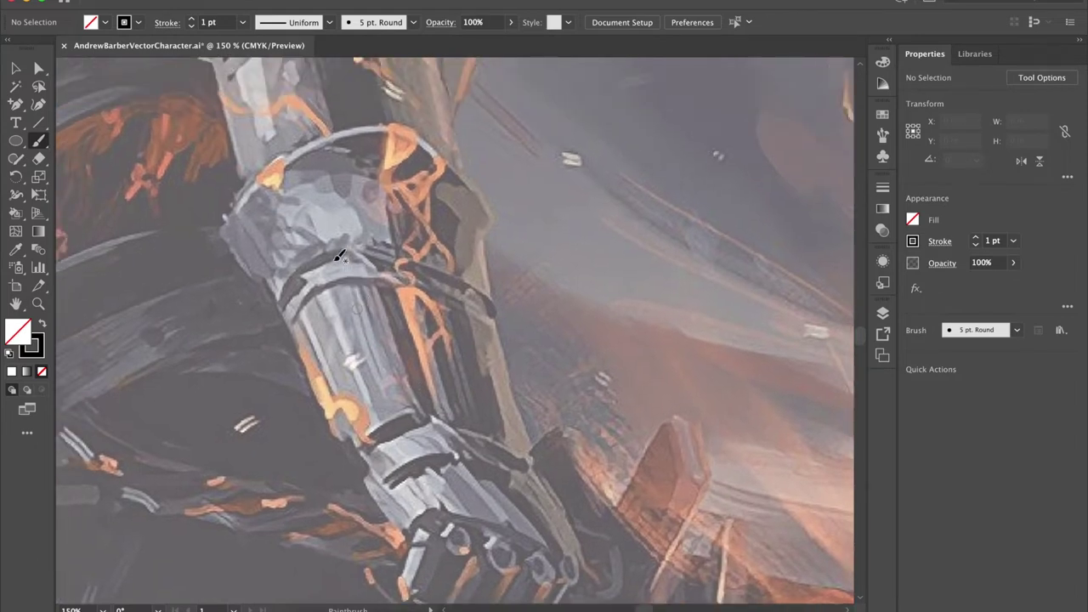
scroll(252, 240, "up", 2)
scroll(251, 241, "left", 2)
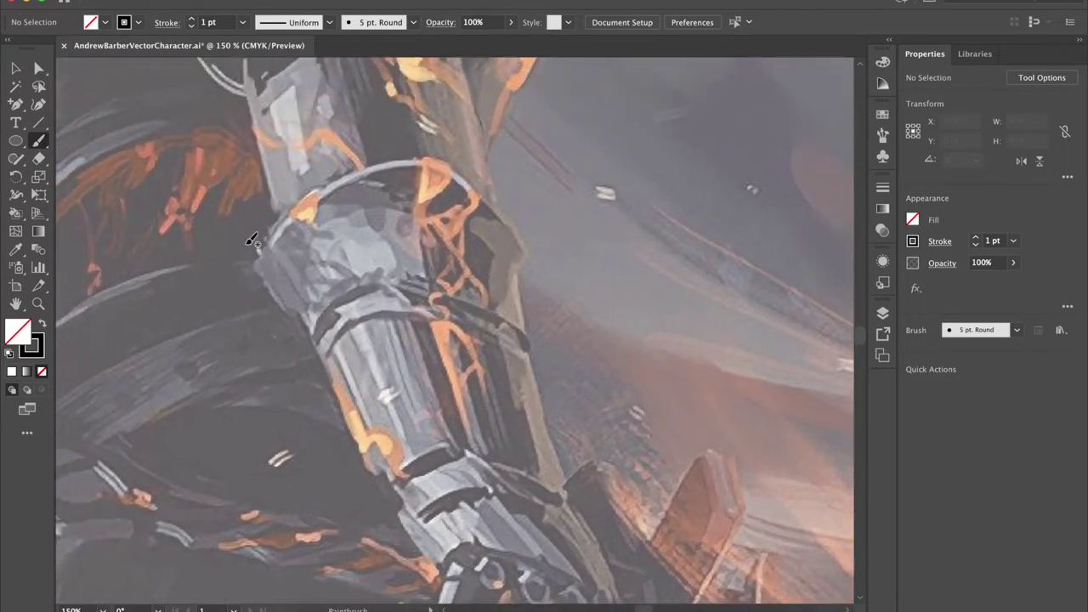
scroll(252, 241, "up", 1)
scroll(252, 240, "left", 1)
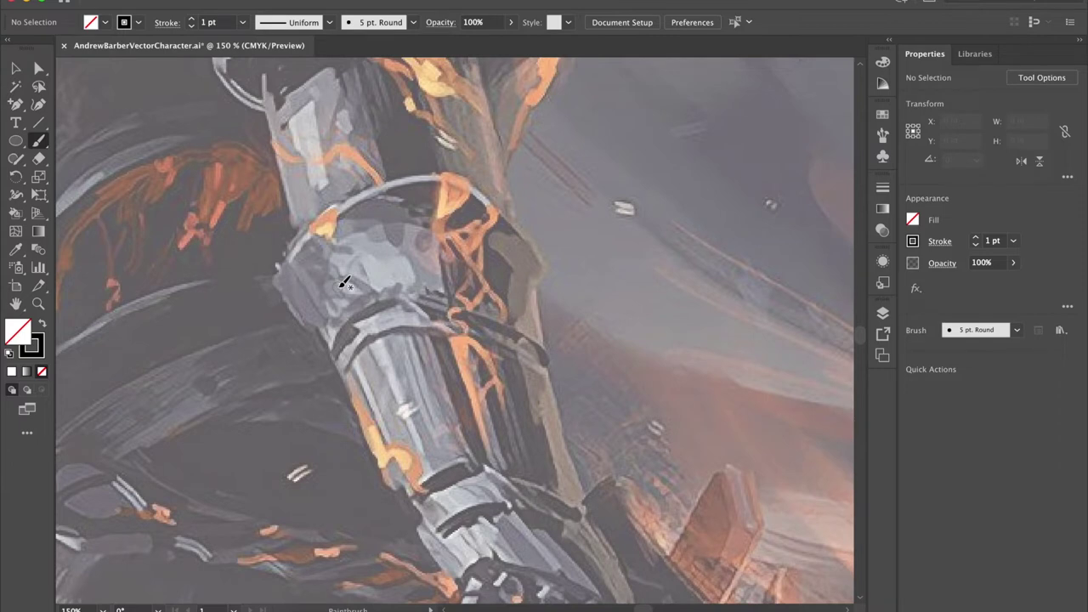
- Paint four test strokes of varying thickness across the forearm armour and undo the last two
mouse_move(337, 285)
left_mouse_down()
mouse_move(377, 318)
mouse_move(426, 334)
mouse_move(587, 238)
mouse_move(632, 276)
left_mouse_up()
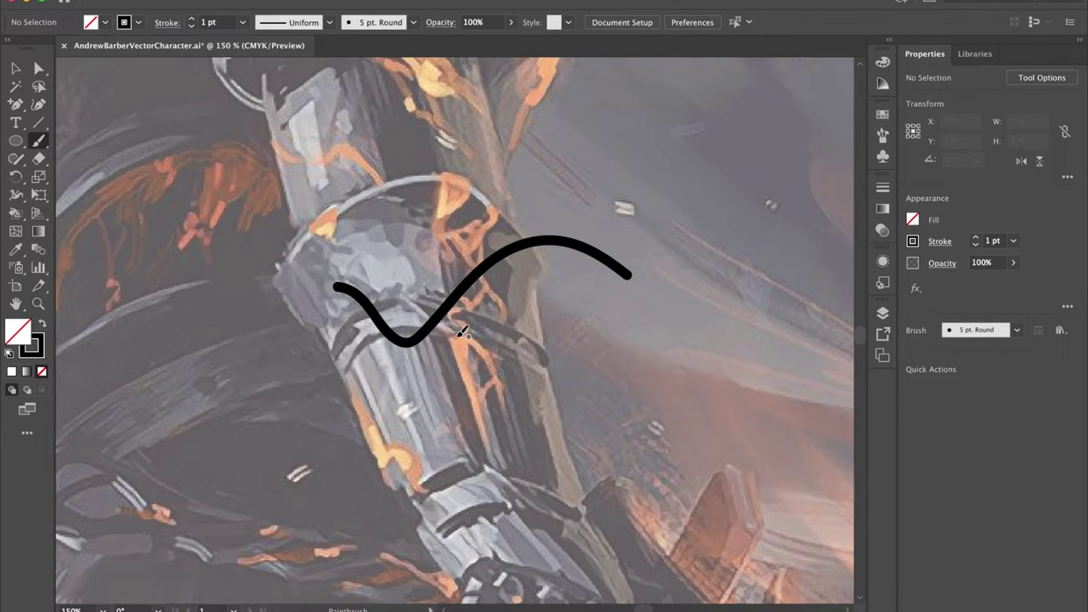
mouse_move(451, 340)
left_mouse_down()
mouse_move(511, 281)
mouse_move(551, 274)
mouse_move(603, 303)
left_mouse_up()
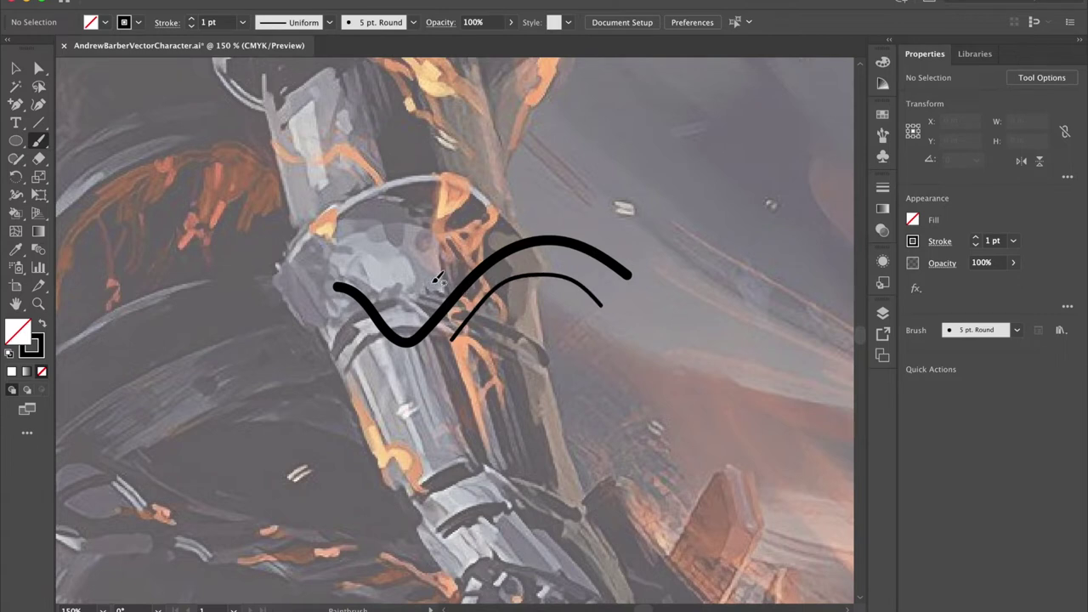
mouse_move(427, 287)
left_mouse_down()
mouse_move(496, 225)
mouse_move(541, 213)
mouse_move(629, 242)
left_mouse_up()
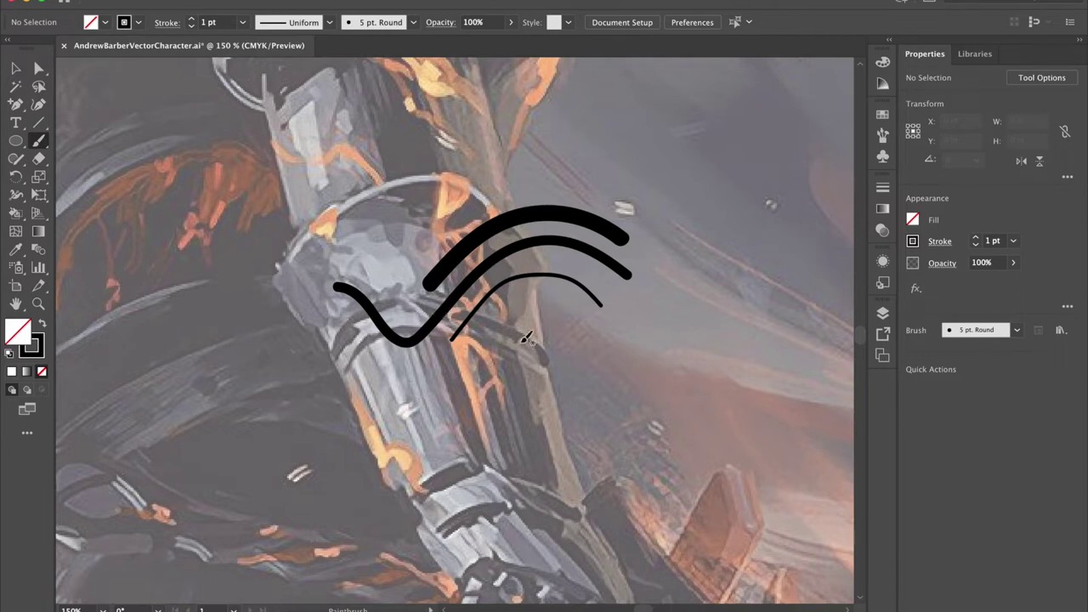
mouse_move(504, 343)
left_mouse_down()
mouse_move(616, 372)
mouse_move(668, 314)
left_mouse_up()
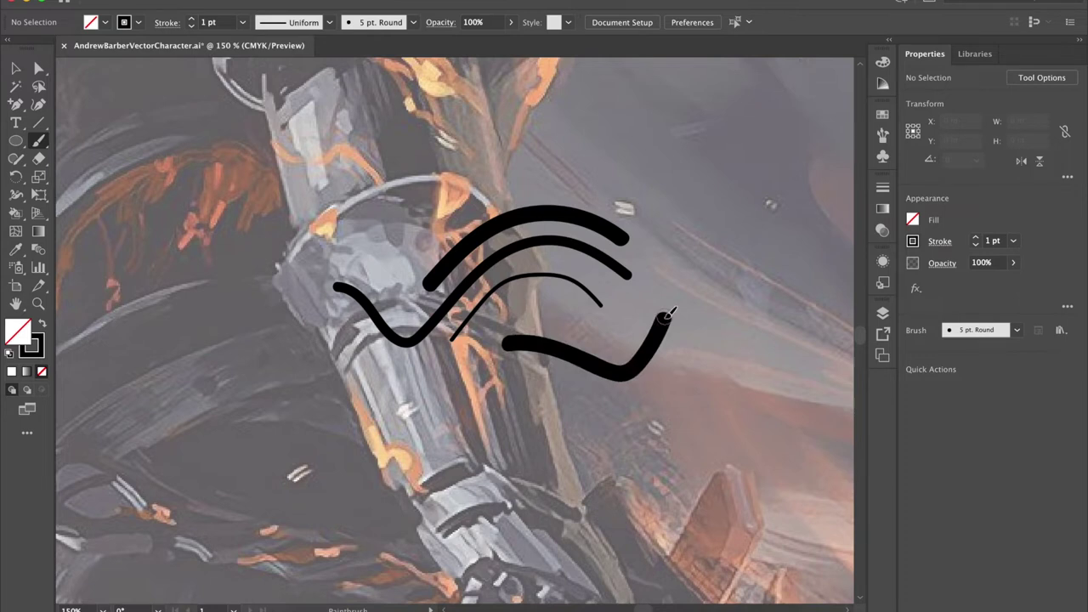
key("ctrl")
key("ctrl+z")
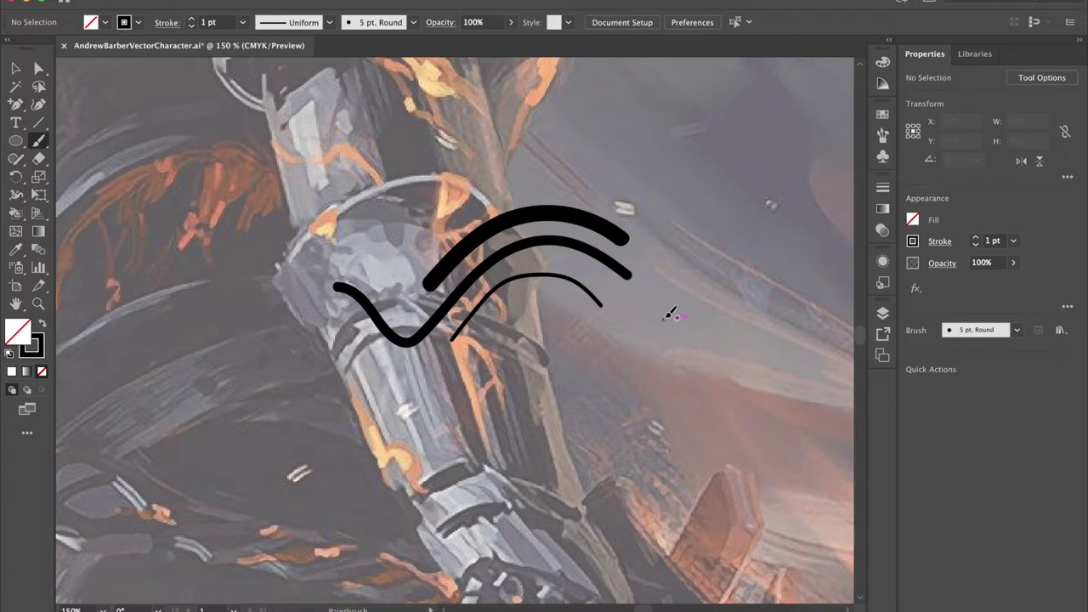
key("ctrl+z")
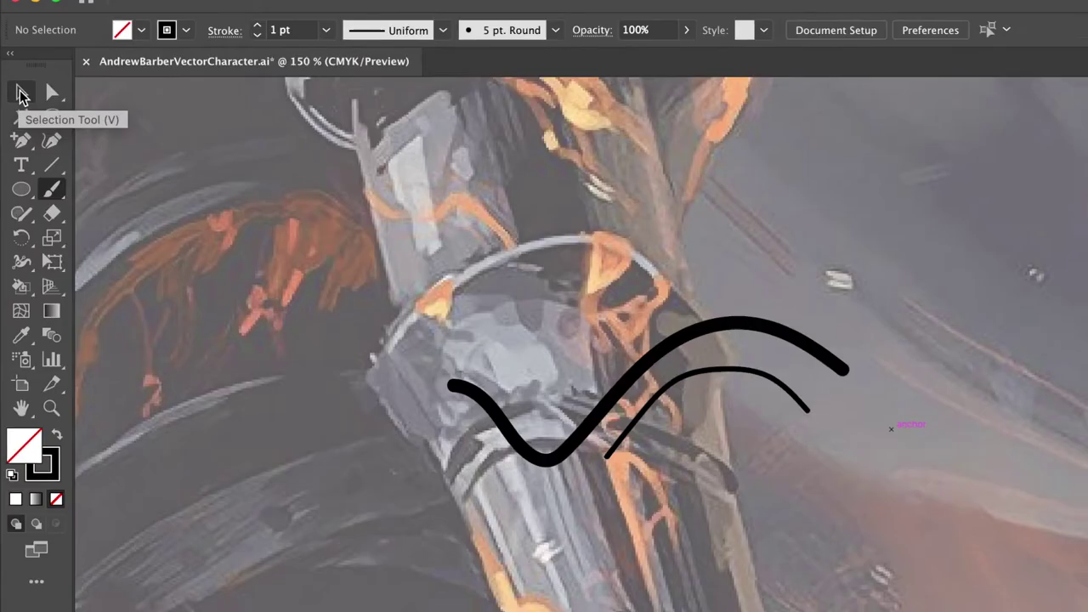
- Select and delete the remaining thin and thick test strokes on the forearm
left_click(23, 94)
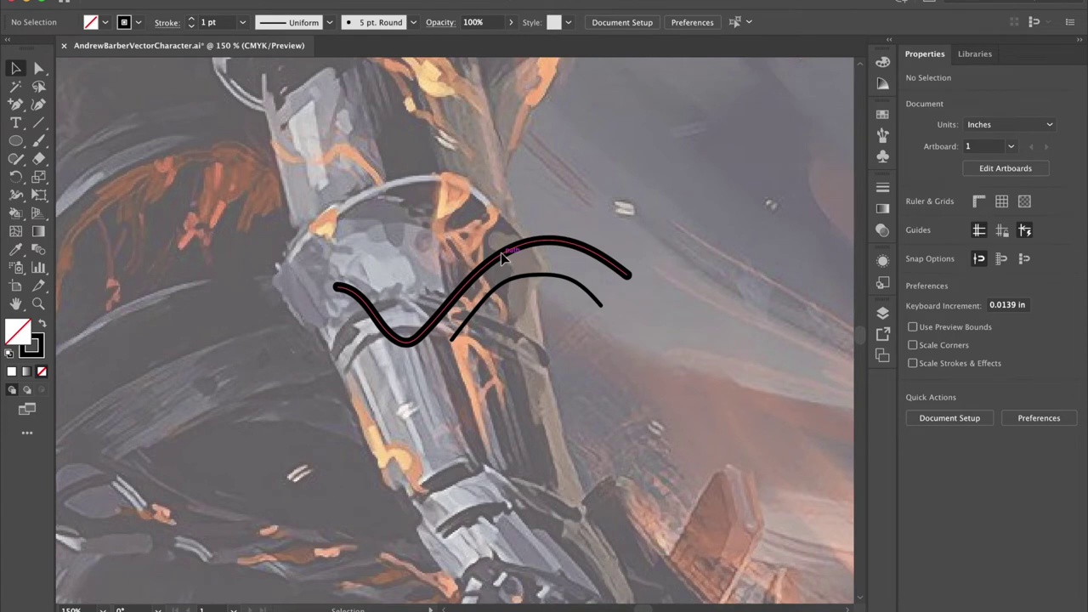
left_click(500, 252)
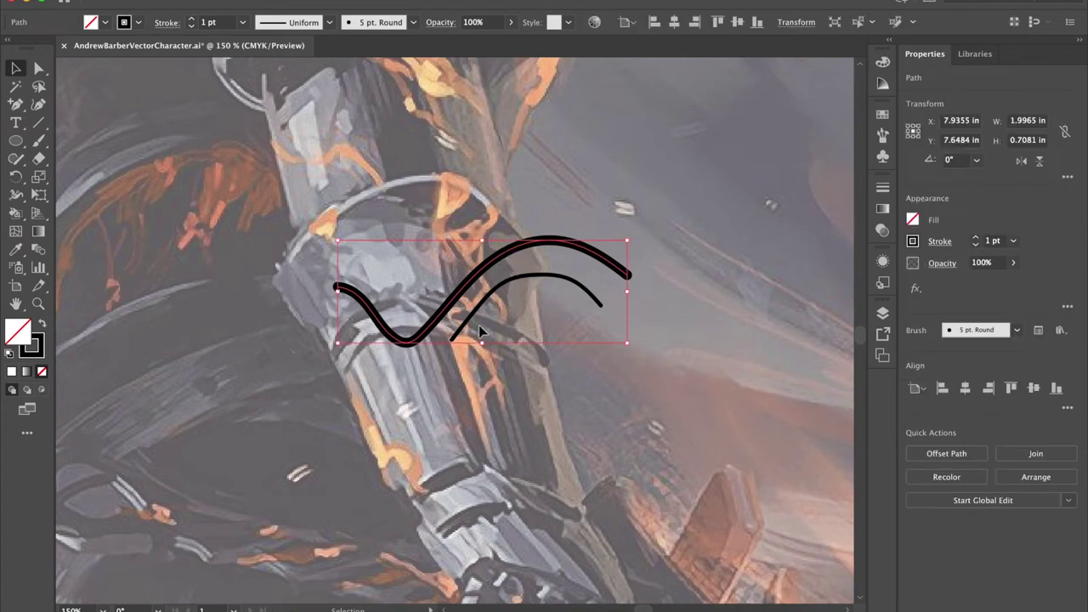
left_click(481, 311)
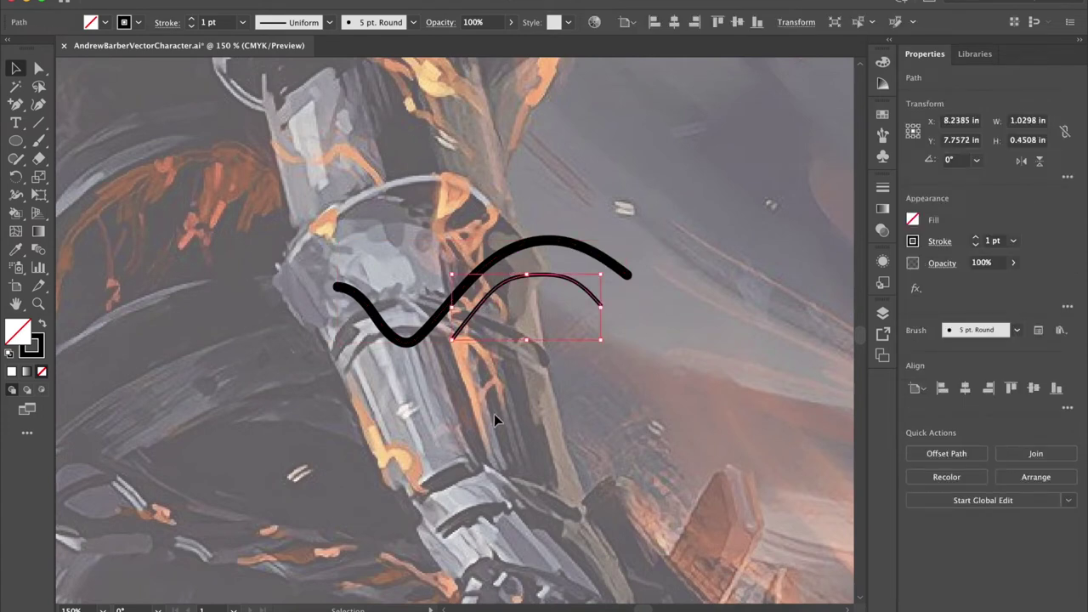
key("Delete")
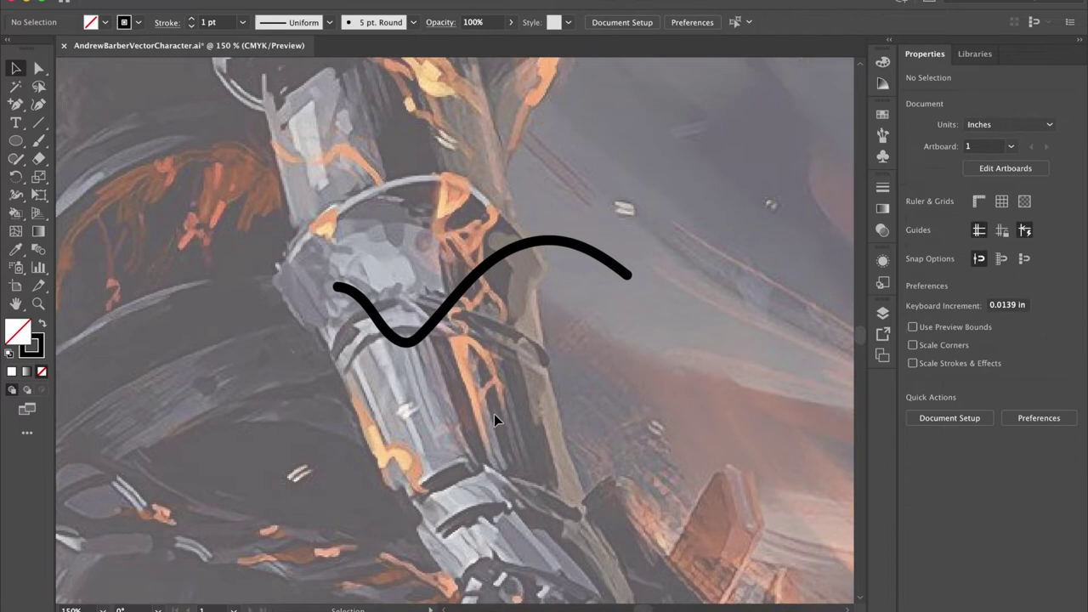
left_click(443, 310)
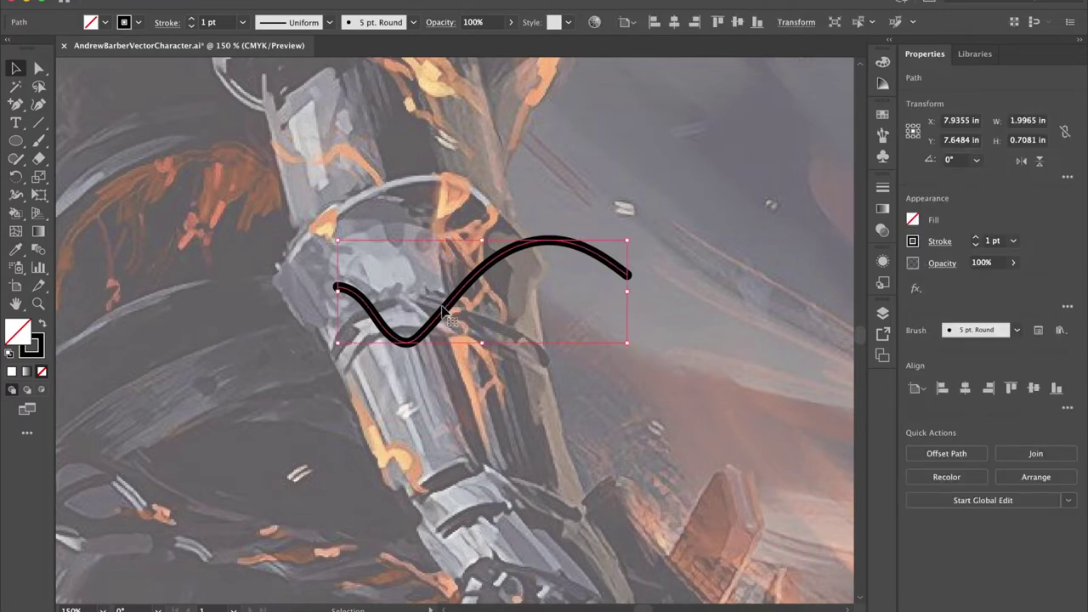
key("Delete")
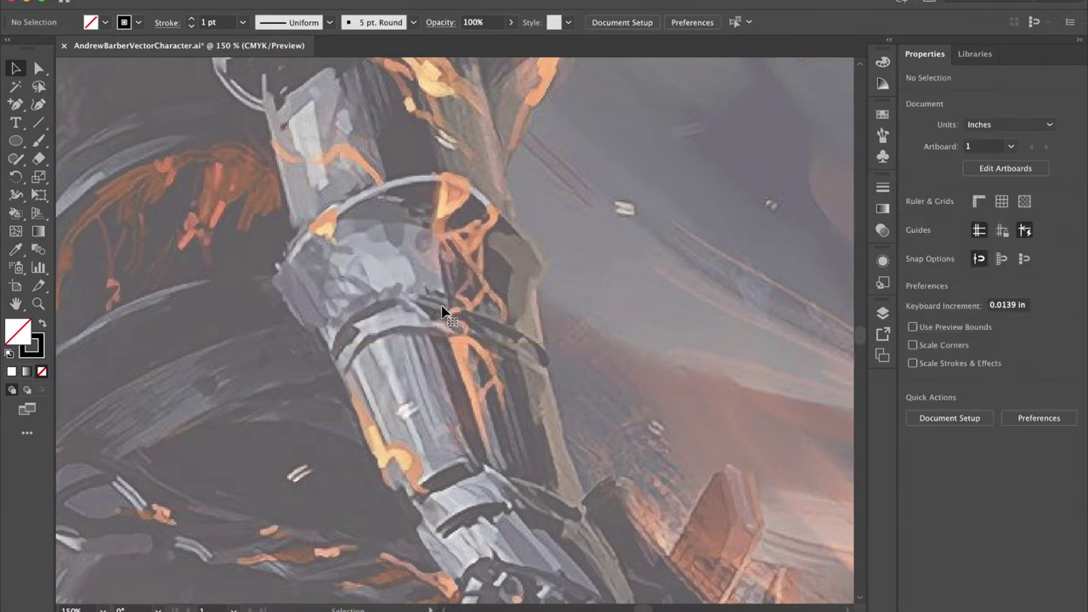
- Trace the forearm guard's outer contour with the Paintbrush and add the curved seam across it below the elbow plate
key("b")
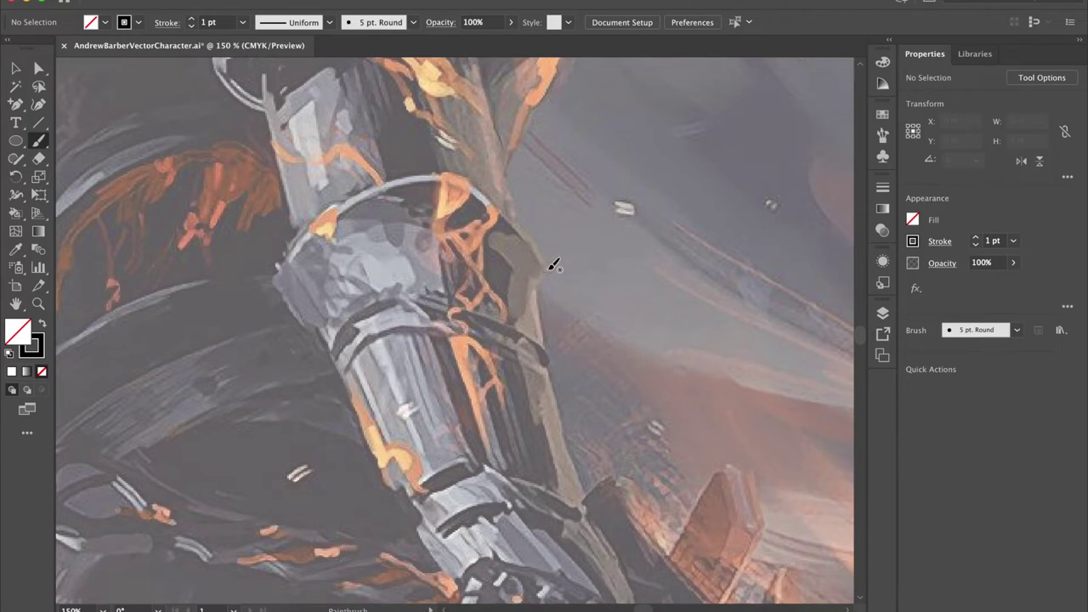
mouse_move(504, 219)
left_mouse_down()
mouse_move(547, 259)
mouse_move(533, 305)
mouse_move(583, 477)
mouse_move(588, 524)
left_mouse_up()
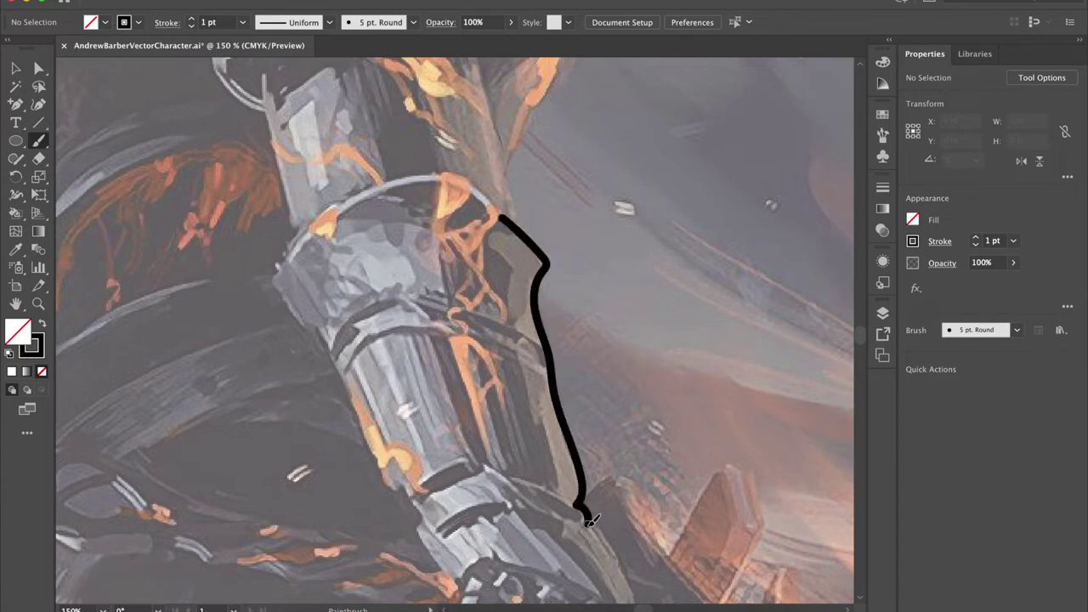
mouse_move(503, 212)
left_mouse_down()
mouse_move(459, 172)
mouse_move(400, 175)
mouse_move(311, 206)
mouse_move(263, 277)
mouse_move(330, 342)
mouse_move(357, 434)
mouse_move(387, 488)
mouse_move(403, 487)
mouse_move(423, 515)
mouse_move(423, 548)
left_mouse_up()
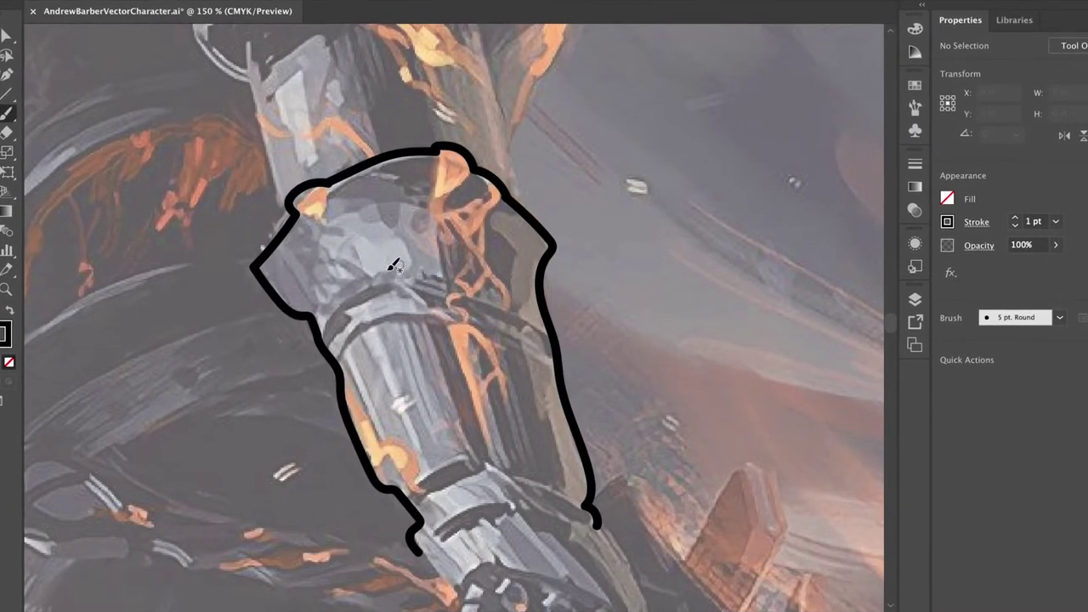
mouse_move(314, 333)
left_mouse_down()
mouse_move(363, 285)
mouse_move(435, 283)
left_mouse_up()
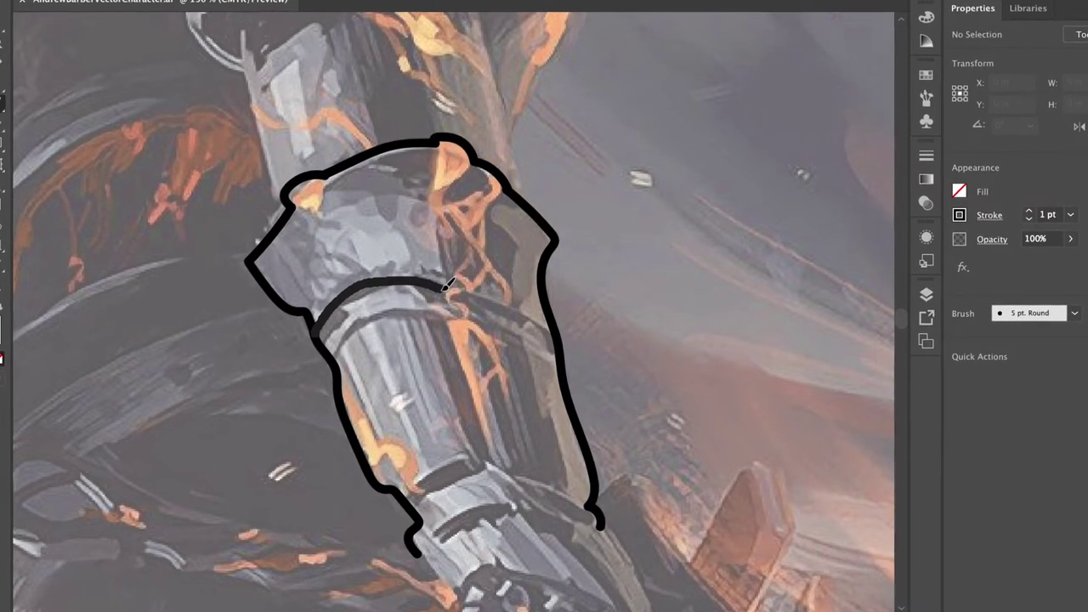
left_click_drag(468, 283, 557, 321)
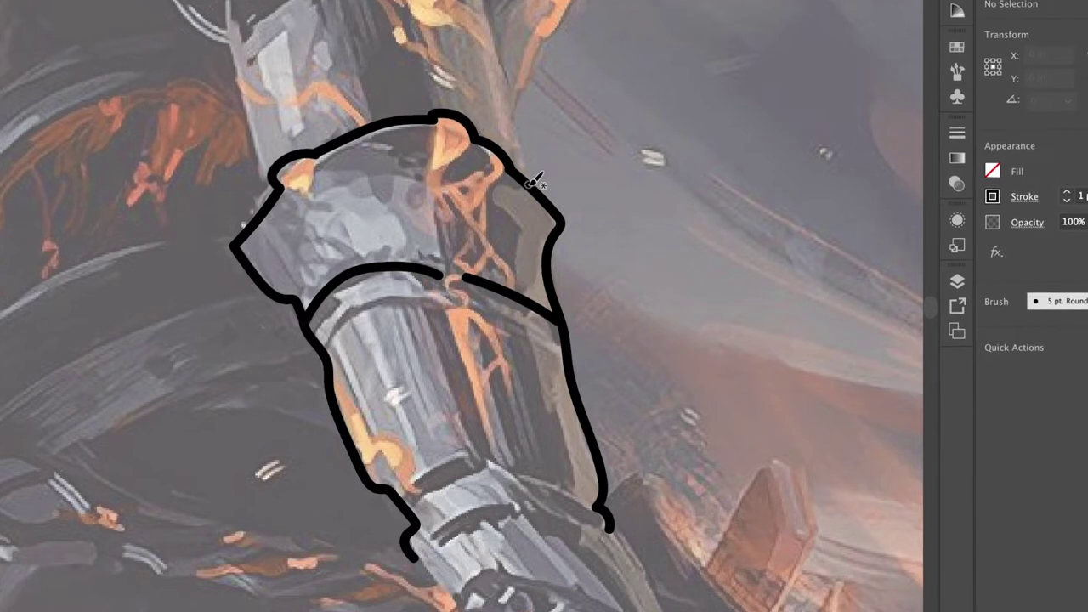
- Trace the inner edge of the elbow plate's brown rim and the glowing orange crack beside it
mouse_move(527, 182)
left_mouse_down()
mouse_move(497, 196)
mouse_move(525, 226)
mouse_move(529, 291)
left_mouse_up()
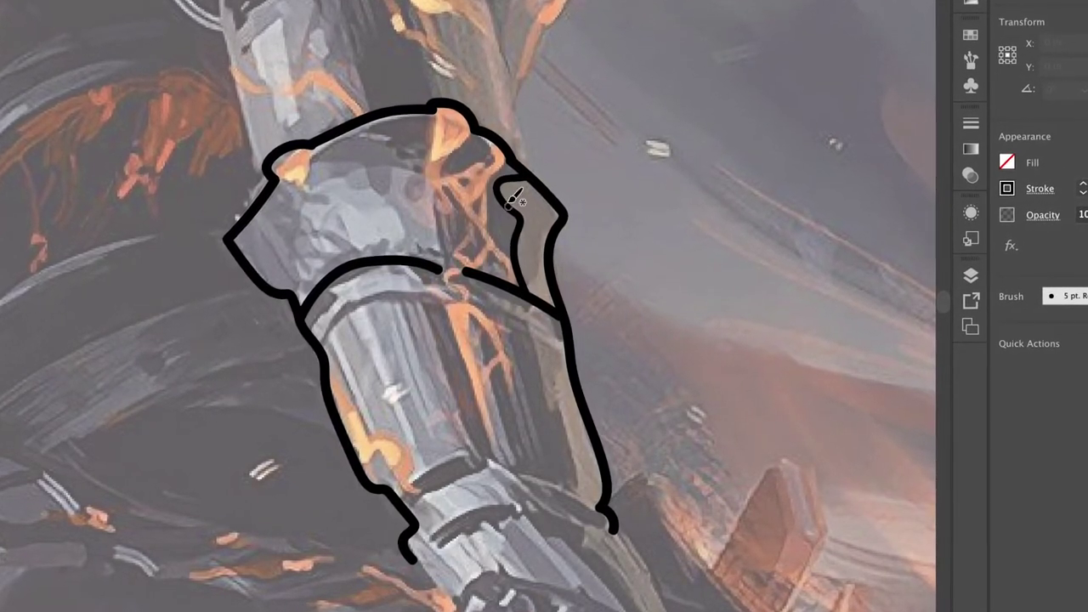
mouse_move(509, 158)
left_mouse_down()
mouse_move(493, 199)
mouse_move(509, 238)
left_mouse_up()
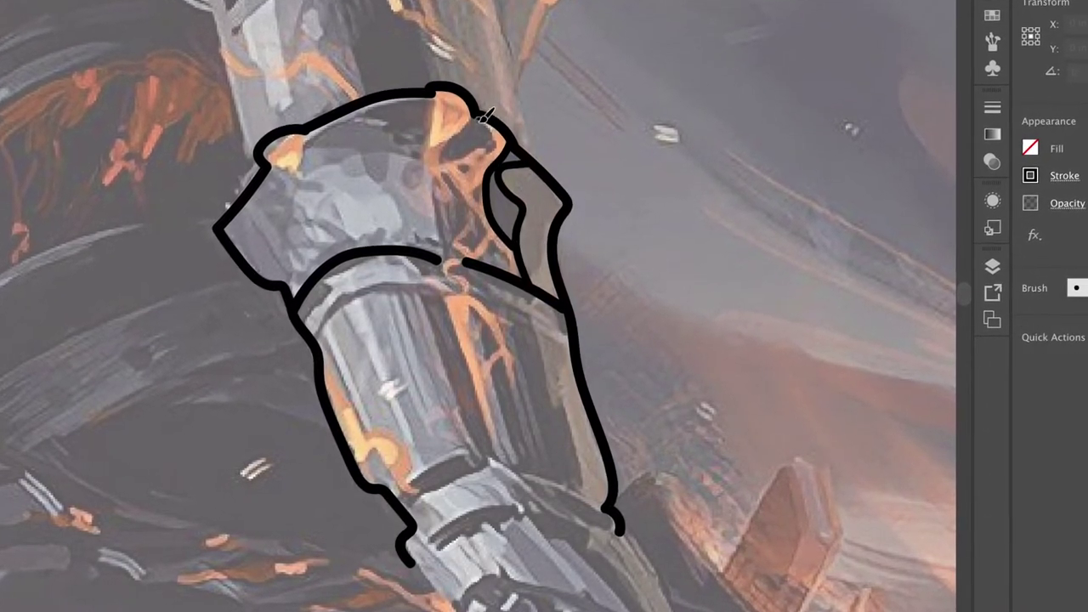
mouse_move(459, 154)
left_mouse_down()
mouse_move(481, 235)
mouse_move(455, 233)
mouse_move(460, 247)
mouse_move(487, 248)
mouse_move(498, 234)
mouse_move(516, 258)
left_mouse_up()
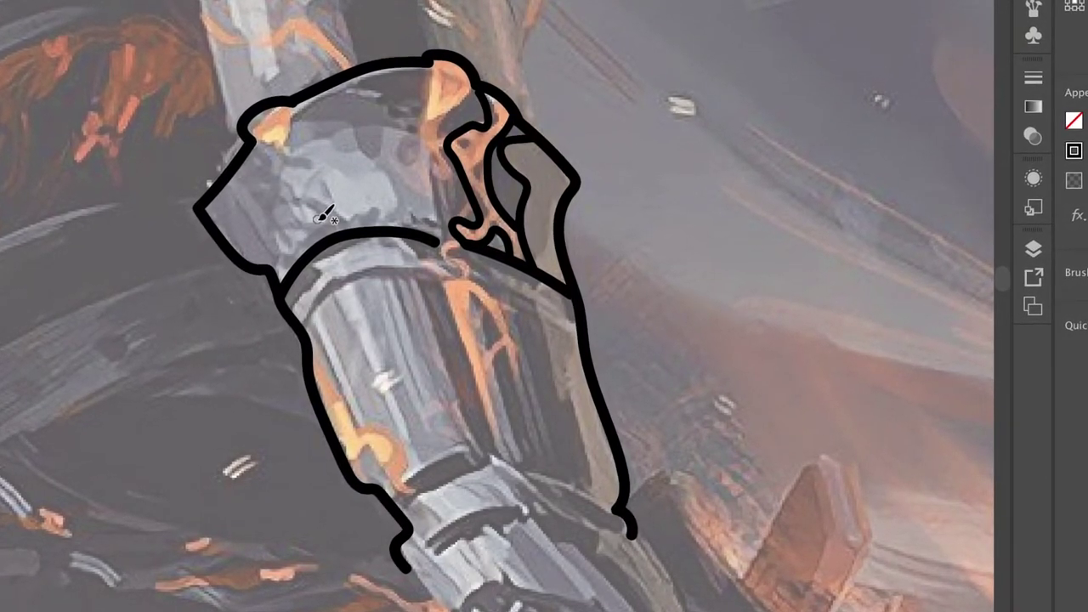
- Trace the glowing orange cracks from the elbow plate's upper edge down into the forearm guard, including the dark gaps inside them
mouse_move(431, 53)
left_mouse_down()
mouse_move(422, 144)
mouse_move(443, 173)
left_mouse_up()
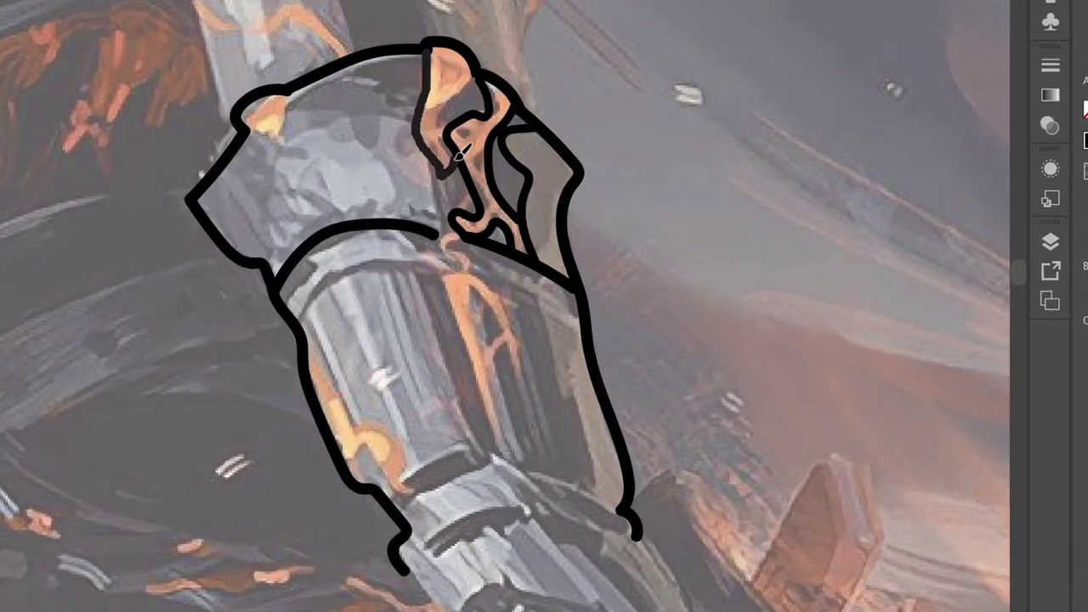
mouse_move(465, 121)
left_mouse_down()
mouse_move(448, 101)
mouse_move(476, 81)
left_mouse_up()
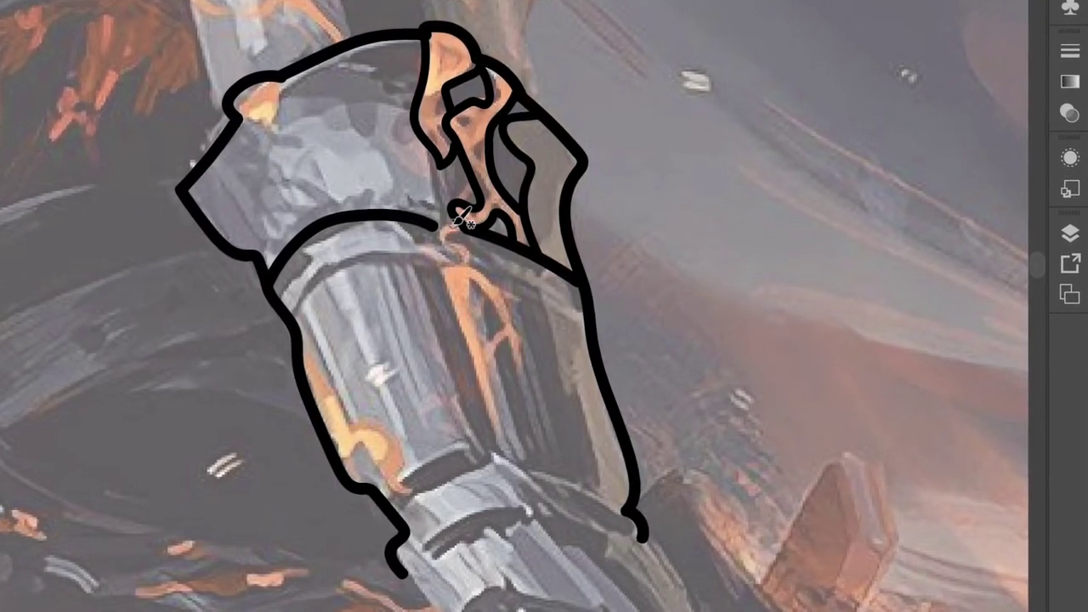
mouse_move(442, 220)
left_mouse_down()
mouse_move(496, 449)
mouse_move(491, 355)
mouse_move(506, 341)
mouse_move(523, 361)
mouse_move(521, 321)
mouse_move(492, 268)
mouse_move(476, 266)
mouse_move(472, 222)
left_mouse_up()
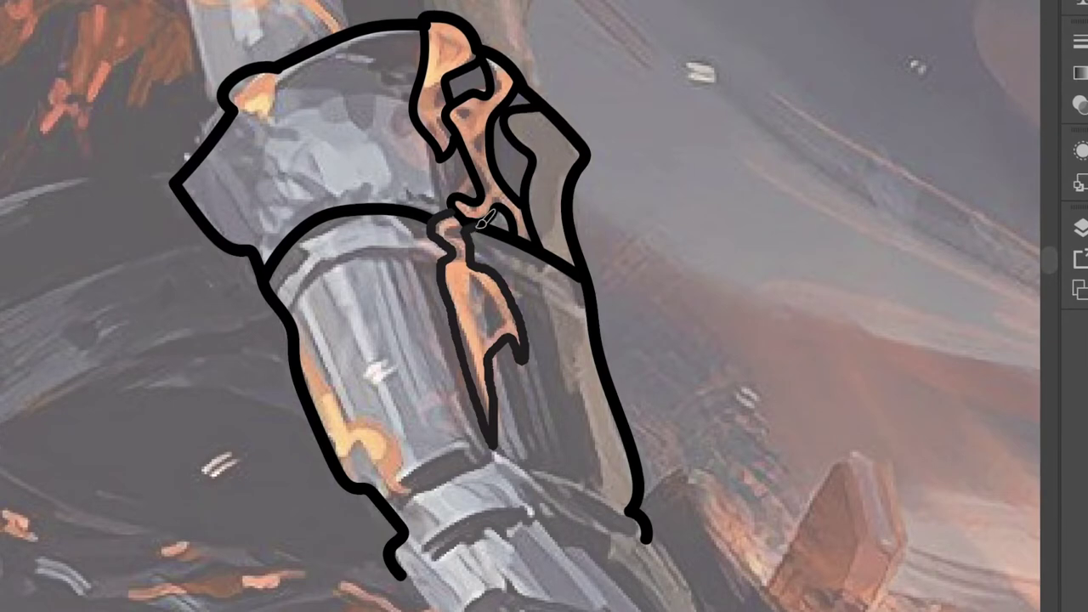
mouse_move(473, 288)
left_mouse_down()
mouse_move(481, 340)
mouse_move(502, 316)
left_mouse_up()
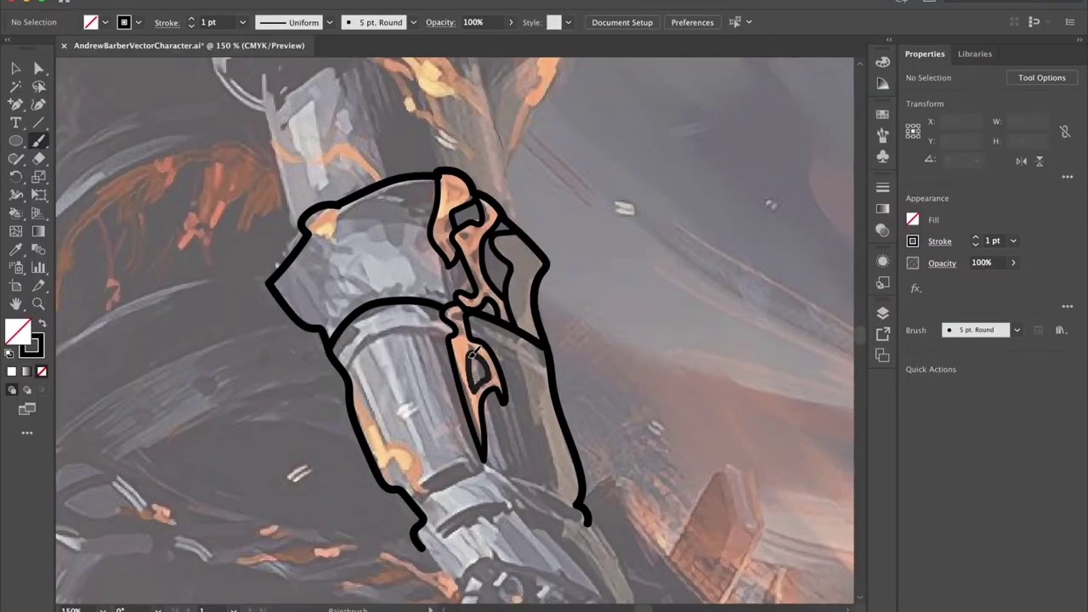
left_click_drag(472, 353, 469, 355)
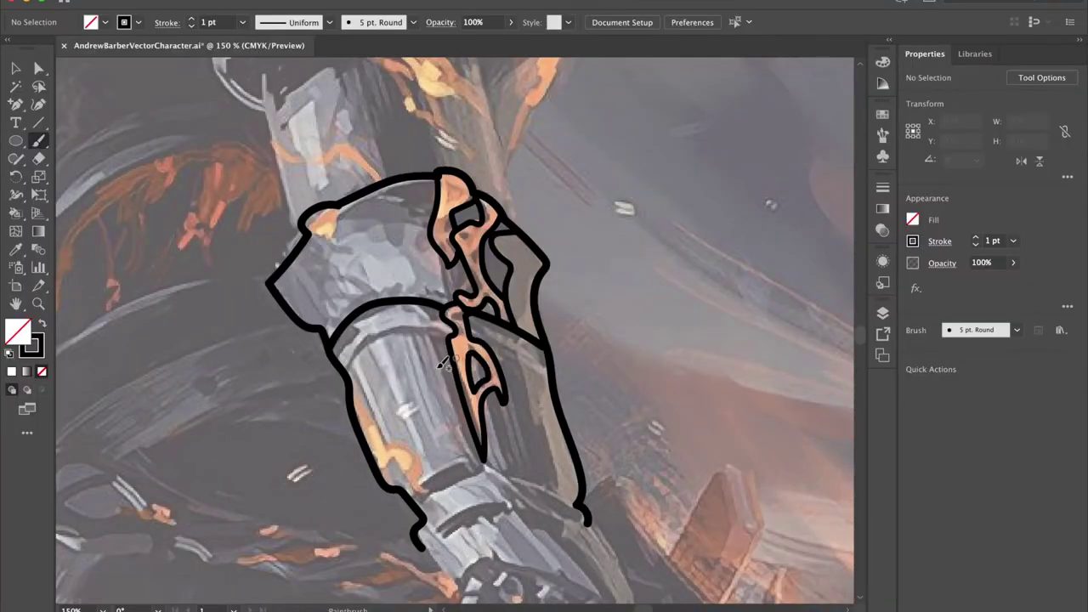
- Outline the orange patch at the elbow plate's upper corner and trace the plate's inner shading edges from it
left_click_drag(323, 235, 342, 219)
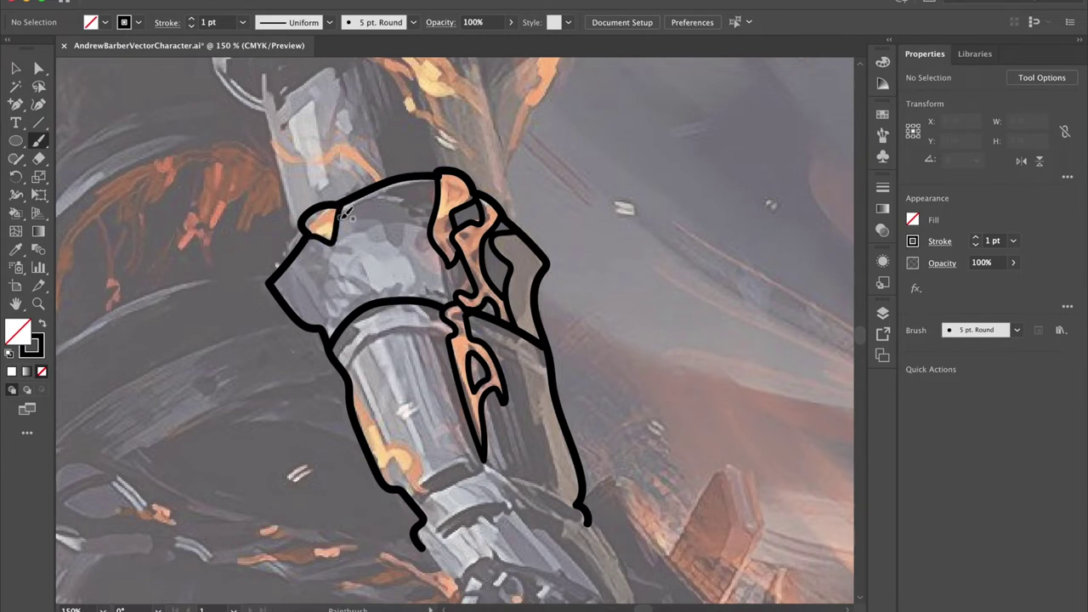
mouse_move(343, 219)
left_mouse_down()
mouse_move(371, 224)
mouse_move(417, 231)
left_mouse_up()
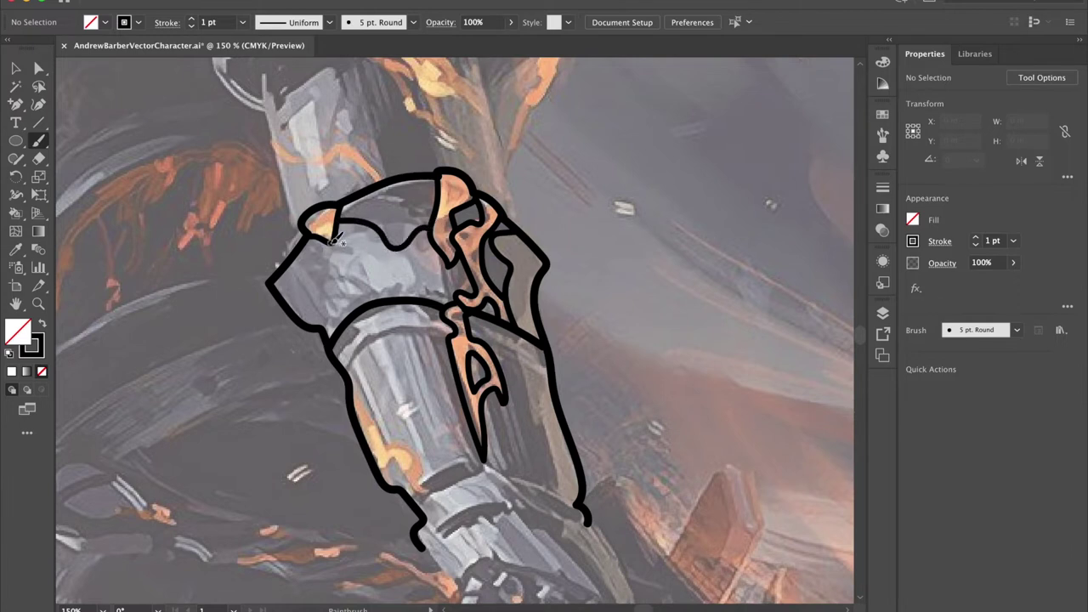
left_click_drag(328, 244, 338, 287)
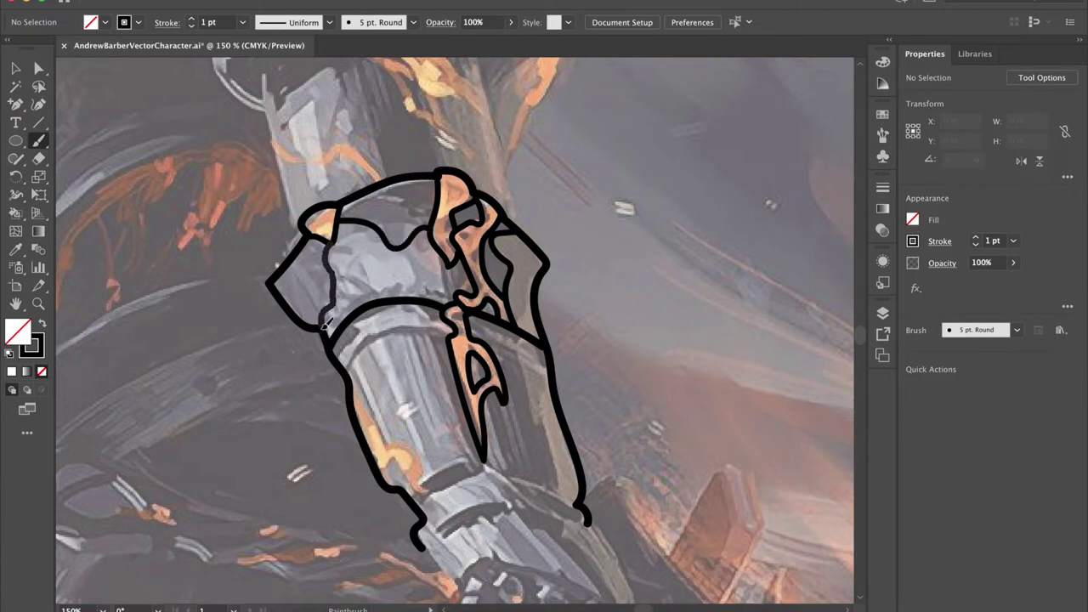
left_click_drag(351, 315, 375, 297)
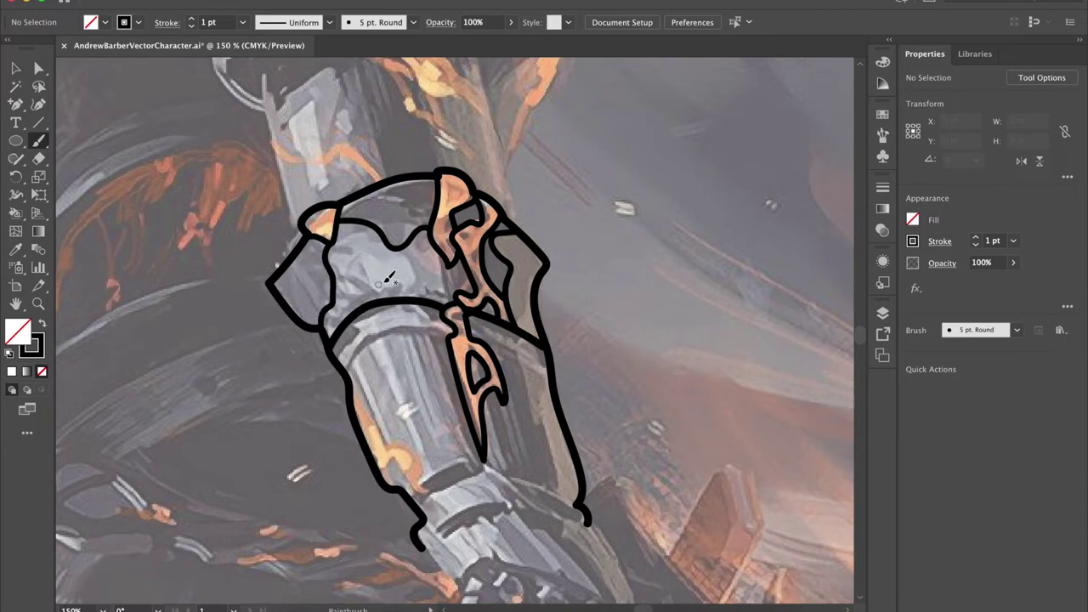
- Outline the small facet beside the elbow crack and trace the curved band lines across the forearm guard just below the elbow plate
mouse_move(405, 253)
left_mouse_down()
mouse_move(422, 291)
mouse_move(443, 289)
mouse_move(441, 261)
left_mouse_up()
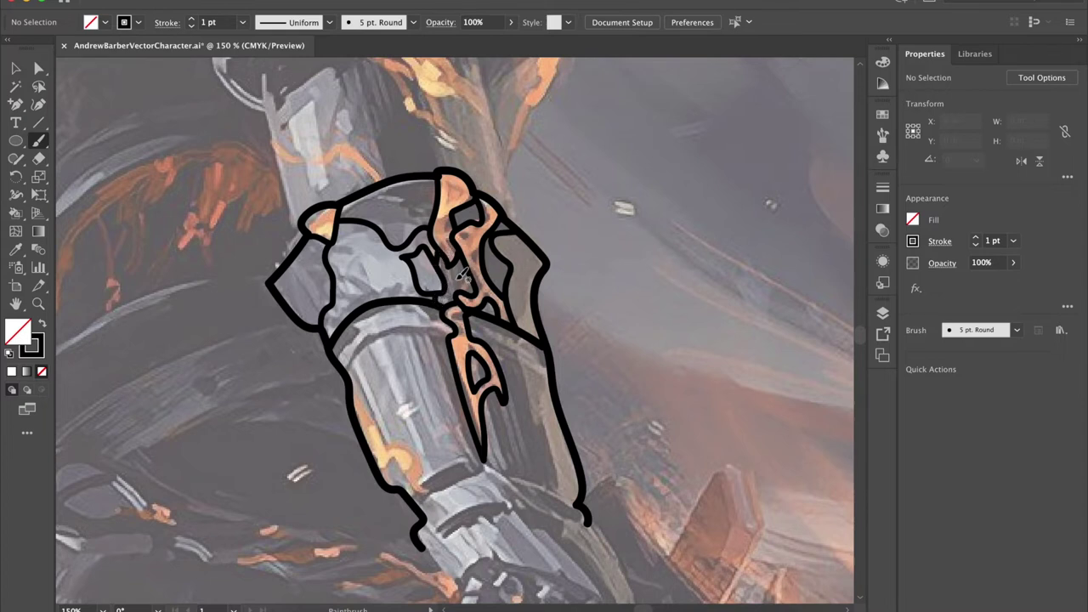
mouse_move(349, 374)
left_mouse_down()
mouse_move(383, 333)
mouse_move(454, 334)
left_mouse_up()
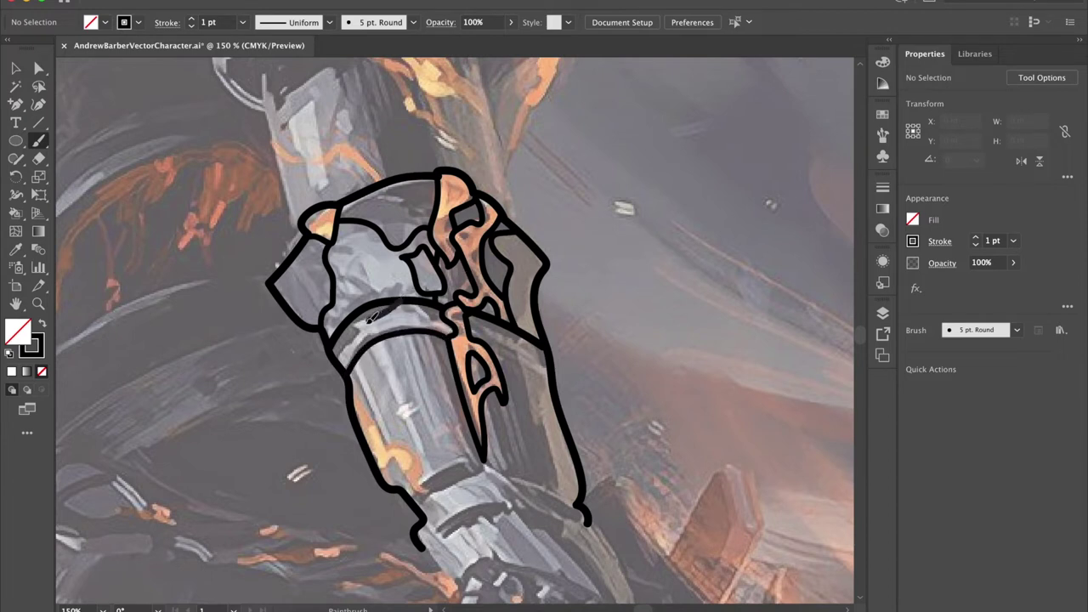
left_click_drag(344, 355, 452, 334)
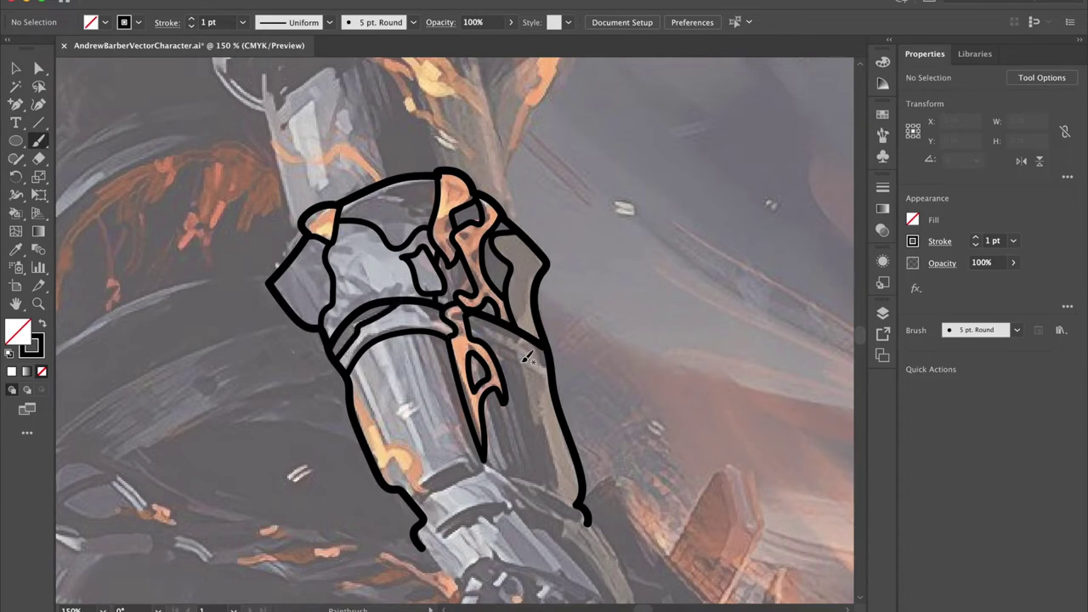
- Hide the Stock Photo layer to view the arm outline on its own, and show the layer again
key("super+minus")
key("super+minus")
key("super+minus")
key("super+minus")
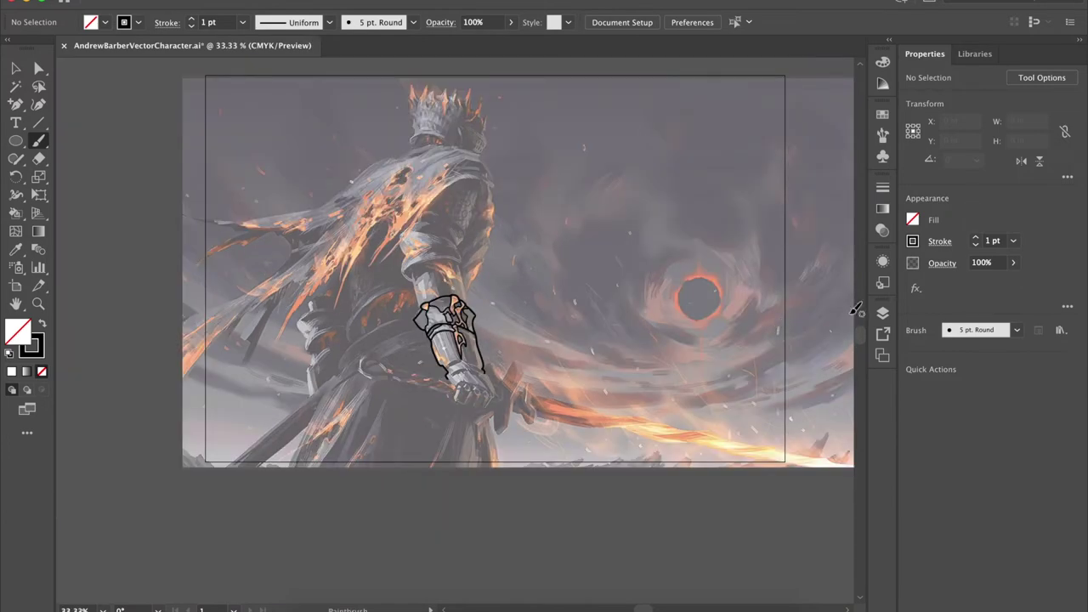
left_click(883, 313)
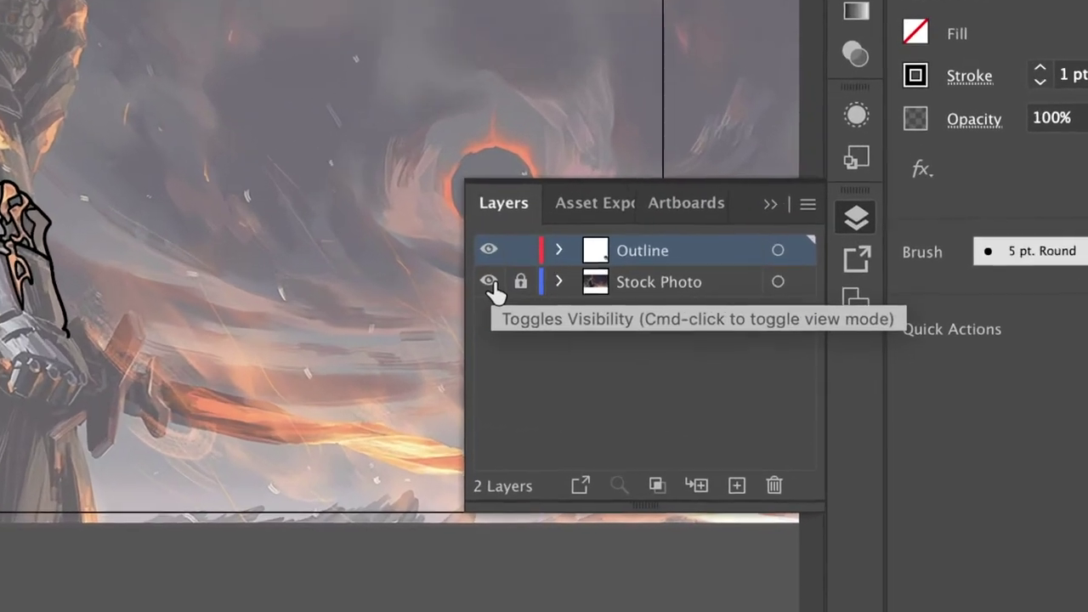
left_click(489, 283)
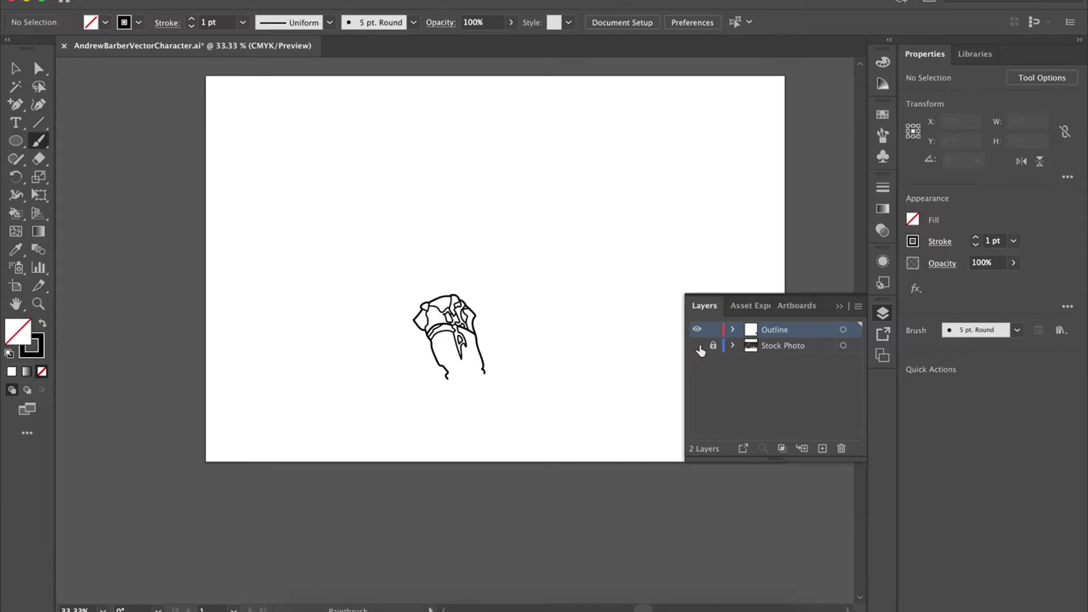
left_click(697, 346)
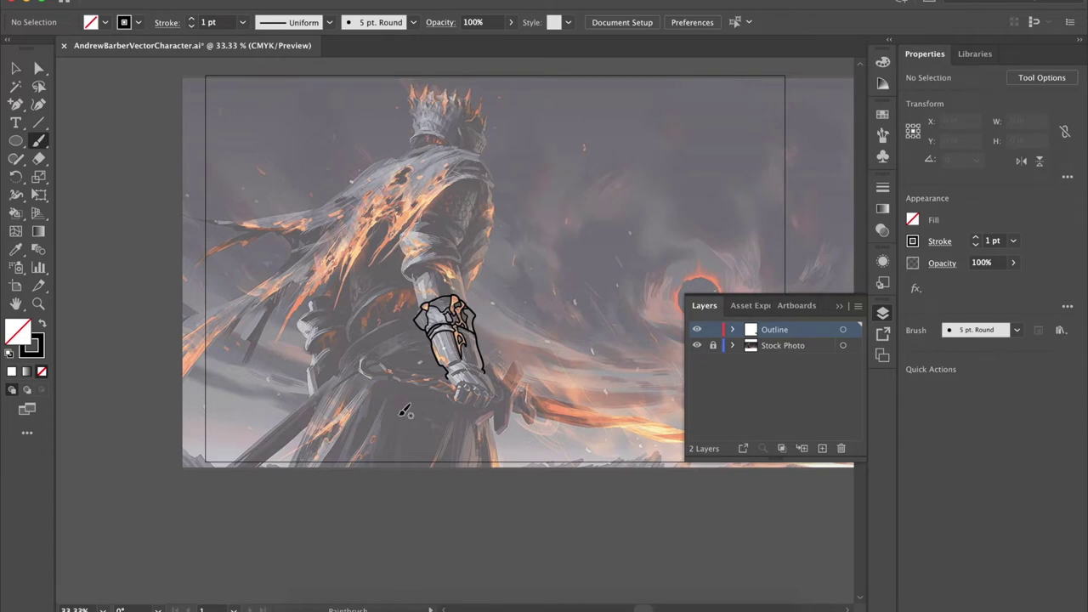
left_click_drag(459, 323, 459, 349)
key("super+shift+5")
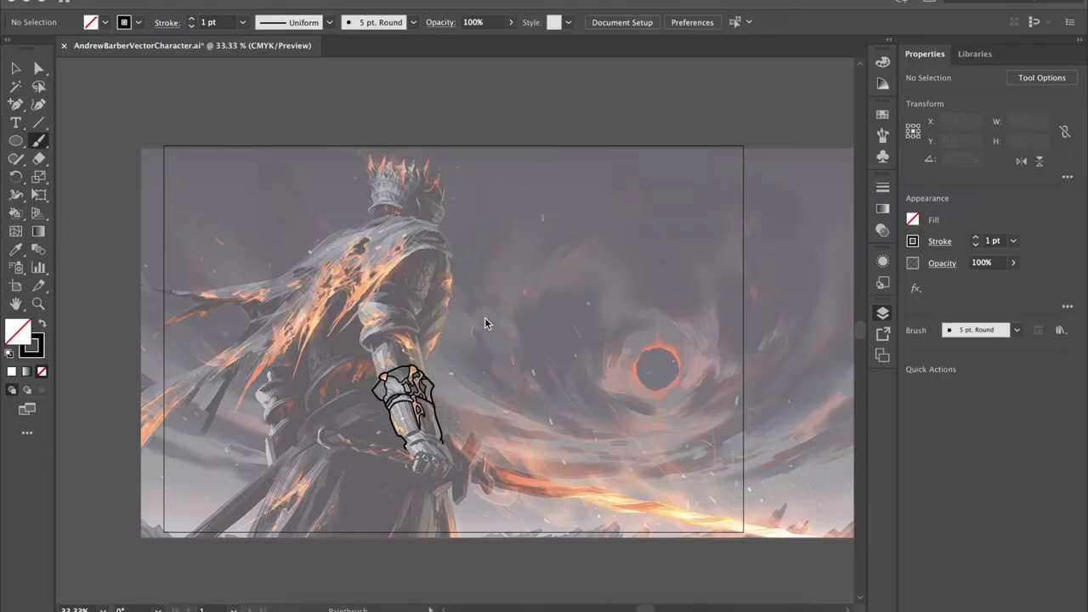
- Outline the crown's leftmost orange spike and trace the jagged top edge across to the far side of the tall spike on the right
key("F7")
scroll(481, 321, "up", 5)
scroll(485, 316, "up", 10)
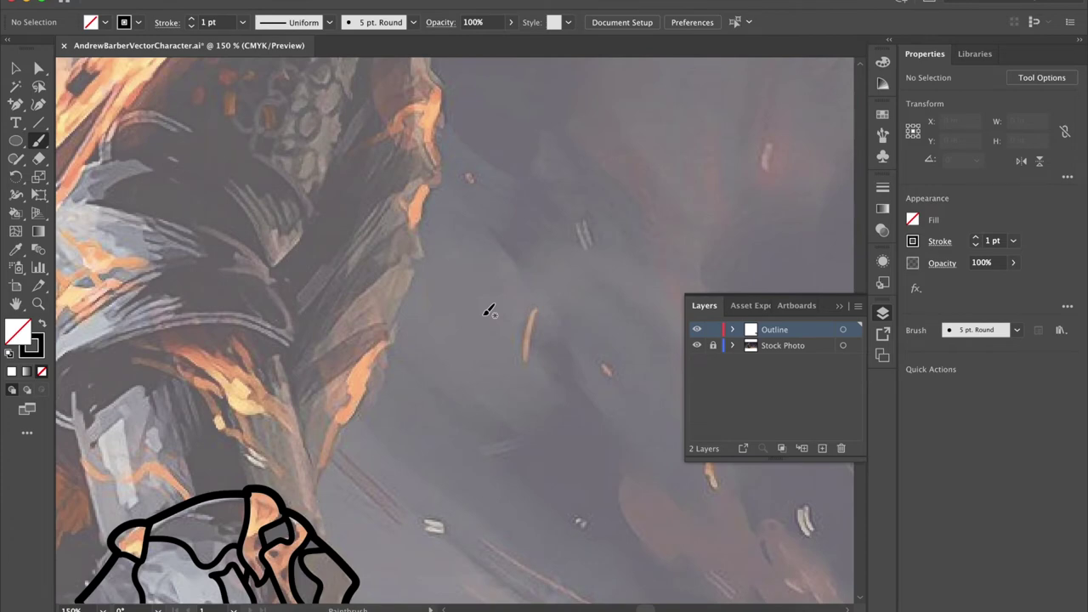
scroll(487, 310, "up", 8)
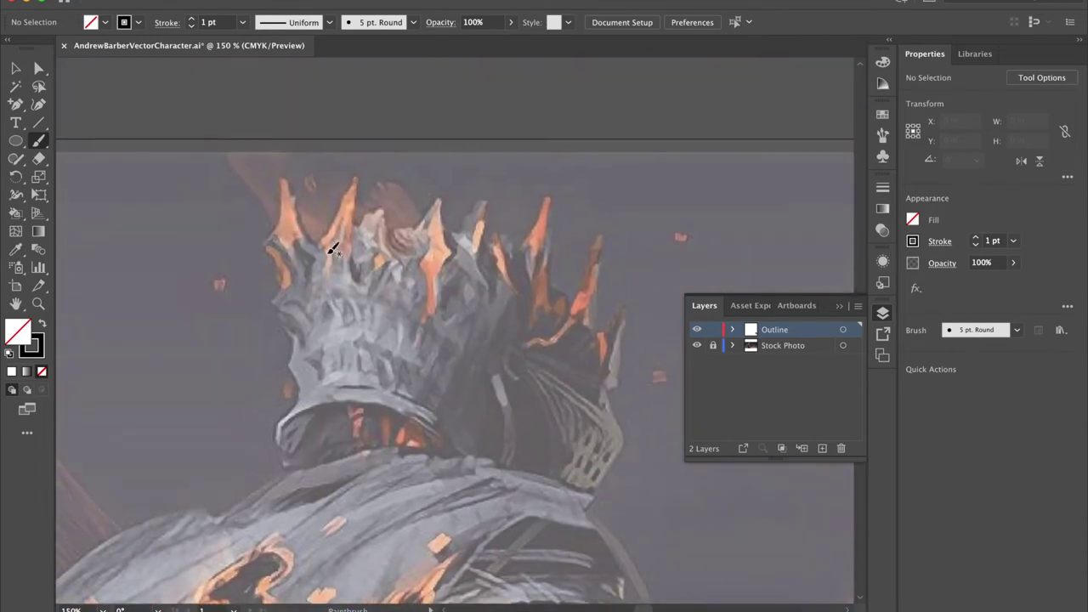
scroll(308, 251, "up", 4)
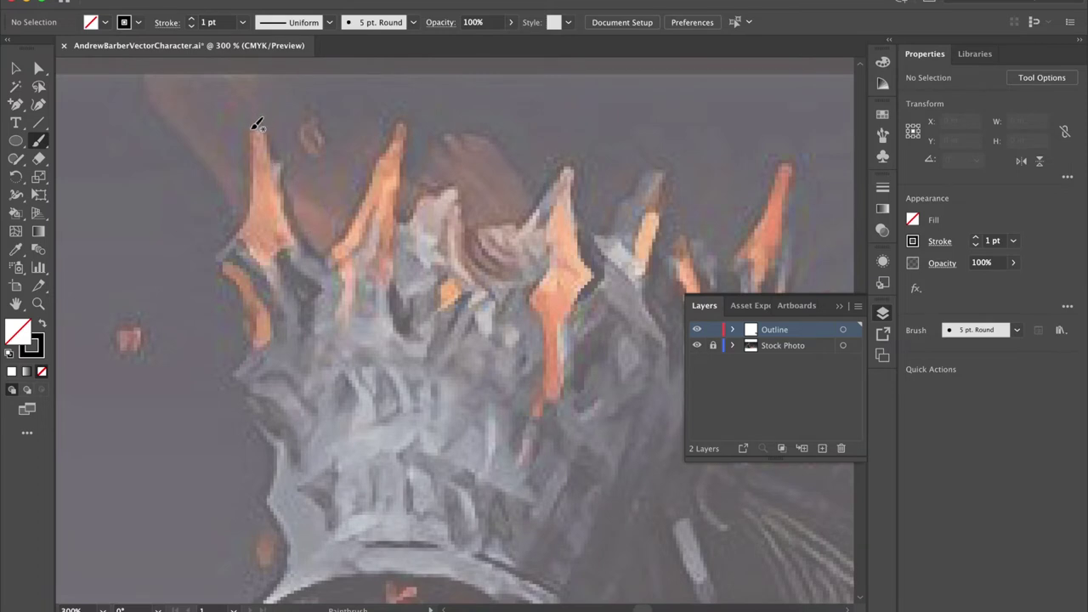
mouse_move(251, 127)
left_mouse_down()
mouse_move(232, 232)
mouse_move(265, 263)
mouse_move(295, 237)
mouse_move(268, 137)
mouse_move(251, 128)
mouse_move(332, 254)
mouse_move(406, 121)
mouse_move(403, 225)
mouse_move(459, 182)
mouse_move(461, 235)
mouse_move(502, 217)
mouse_move(521, 223)
mouse_move(574, 165)
mouse_move(588, 224)
mouse_move(609, 236)
mouse_move(659, 167)
mouse_move(682, 236)
mouse_move(724, 272)
left_mouse_up()
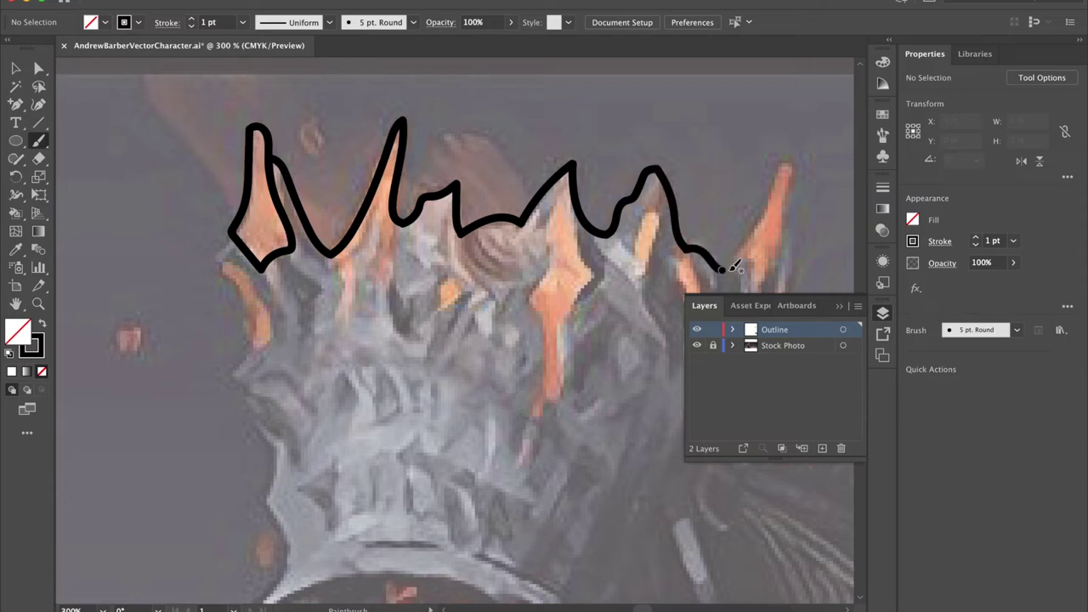
left_click(881, 314)
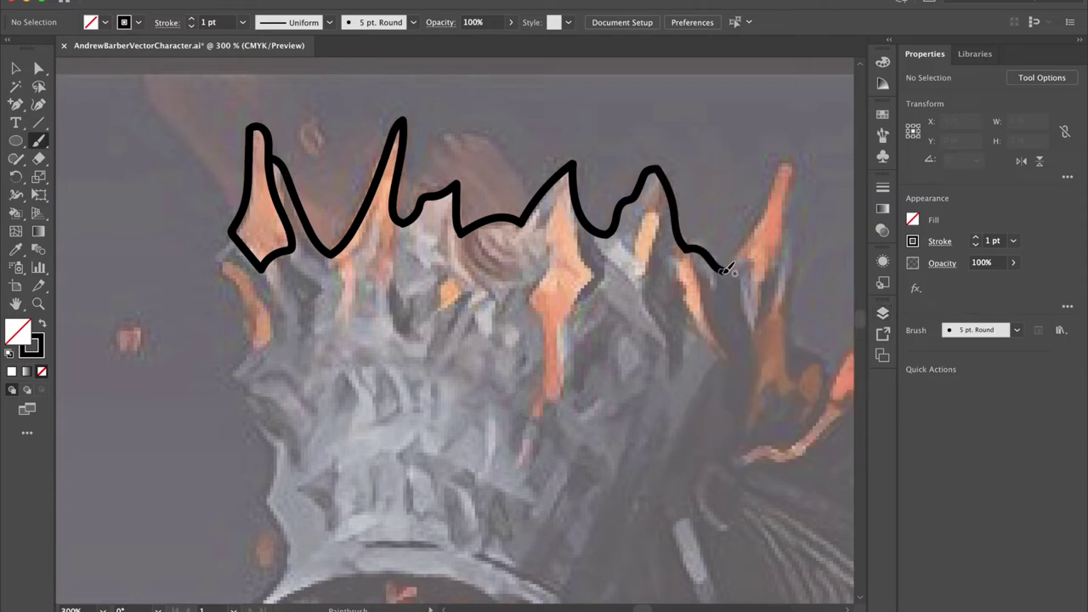
mouse_move(724, 271)
left_mouse_down()
mouse_move(785, 153)
mouse_move(786, 330)
mouse_move(802, 355)
left_mouse_up()
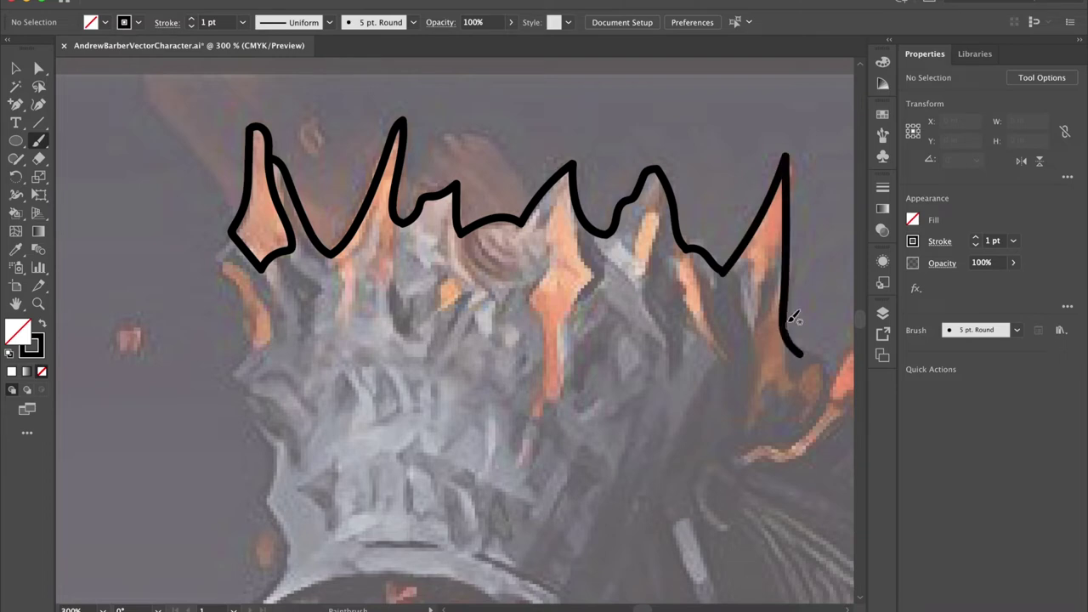
- Outline the orange areas in the crown's right and central spikes, including the dividing line across the long central one
mouse_move(736, 255)
left_mouse_down()
mouse_move(745, 321)
mouse_move(790, 252)
left_mouse_up()
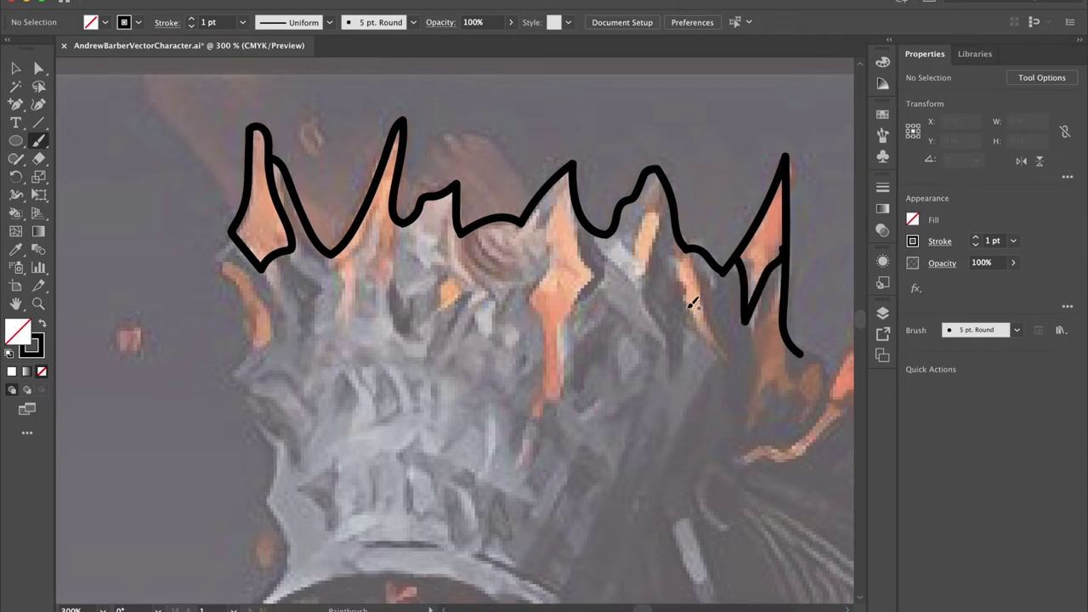
mouse_move(681, 246)
left_mouse_down()
mouse_move(694, 328)
mouse_move(729, 366)
mouse_move(693, 244)
left_mouse_up()
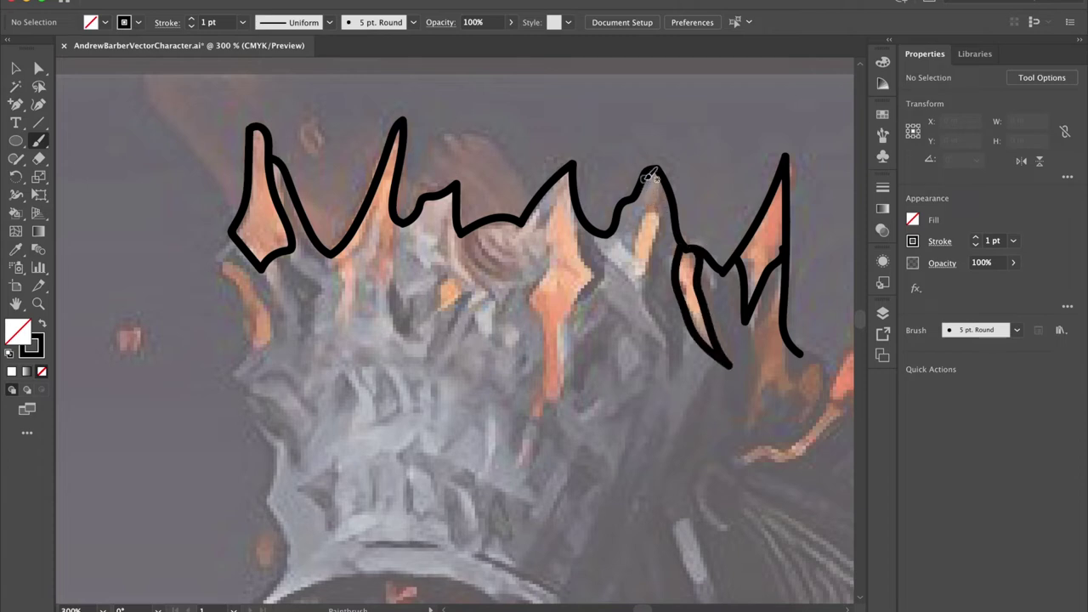
mouse_move(650, 175)
left_mouse_down()
mouse_move(634, 274)
mouse_move(647, 269)
mouse_move(667, 175)
left_mouse_up()
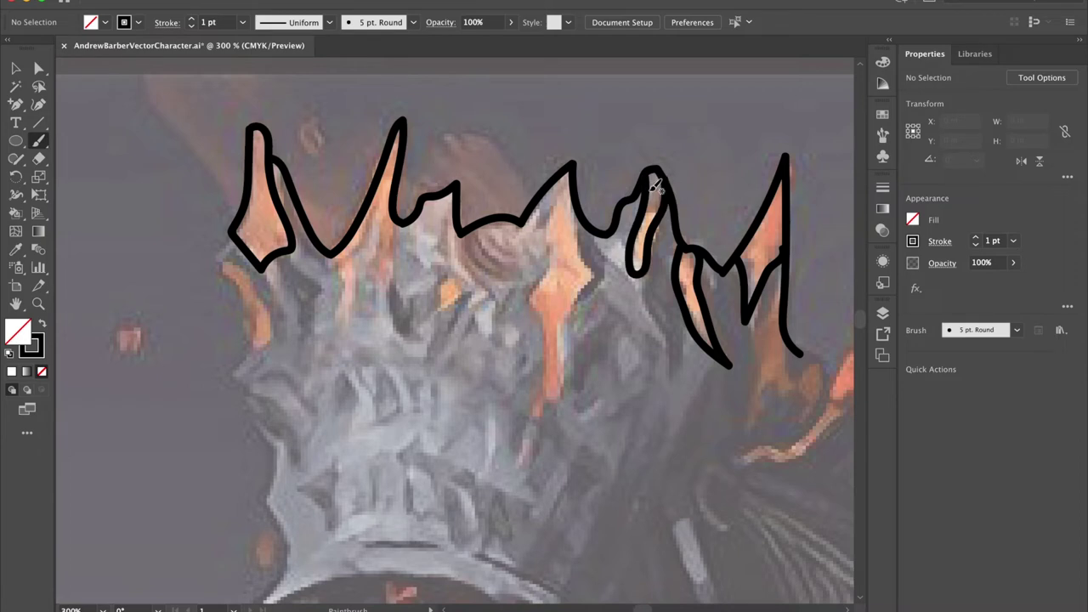
mouse_move(584, 213)
left_mouse_down()
mouse_move(596, 273)
mouse_move(568, 303)
mouse_move(560, 401)
mouse_move(537, 420)
mouse_move(548, 362)
mouse_move(535, 290)
mouse_move(553, 255)
mouse_move(564, 167)
left_mouse_up()
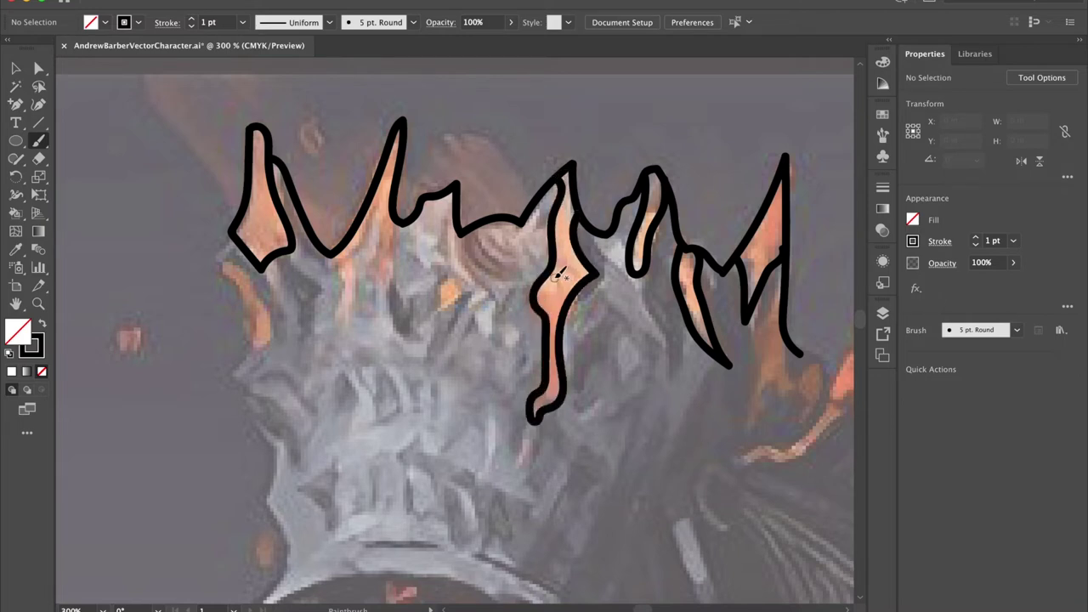
left_click_drag(539, 301, 586, 280)
- Outline the round brown gap in the crown, the small orange patch beside it and the forked orange area of the second spike
mouse_move(459, 211)
left_mouse_down()
mouse_move(446, 247)
mouse_move(482, 288)
left_mouse_up()
left_click_drag(486, 272, 505, 284)
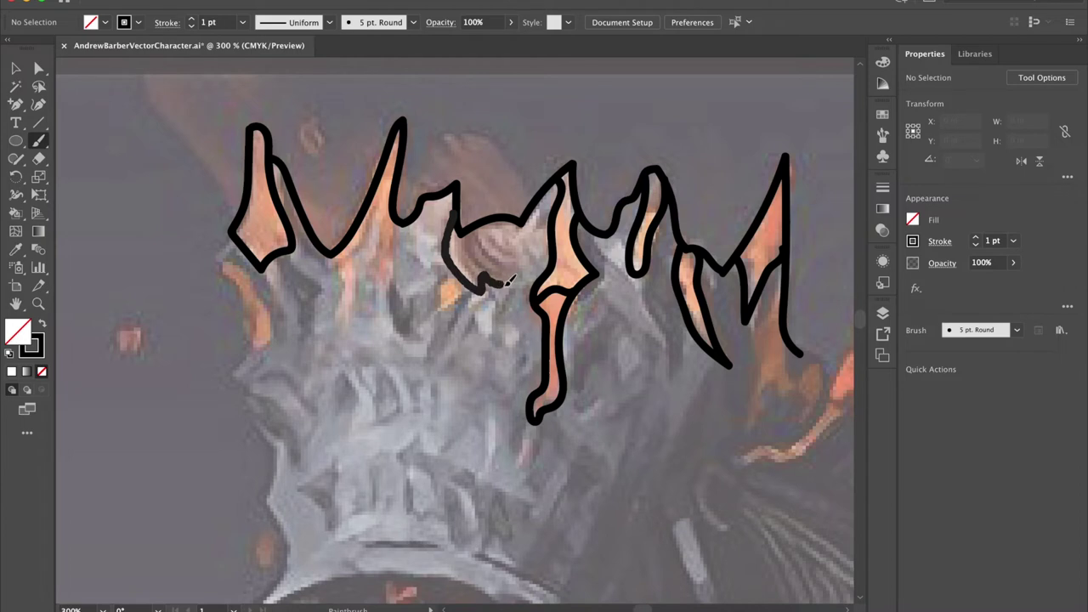
left_click_drag(546, 241, 520, 212)
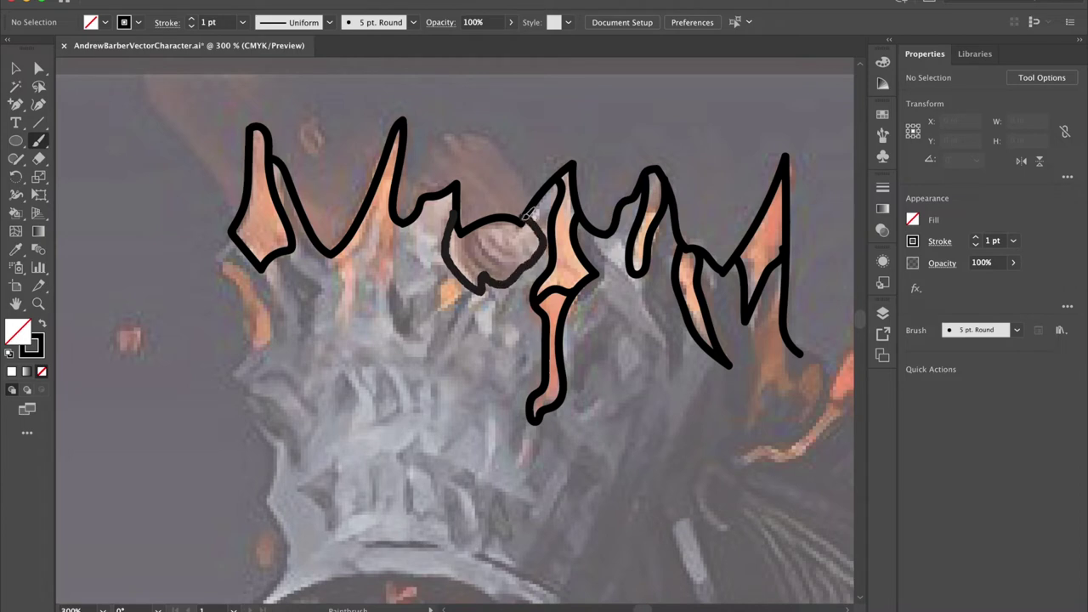
left_click_drag(447, 271, 437, 315)
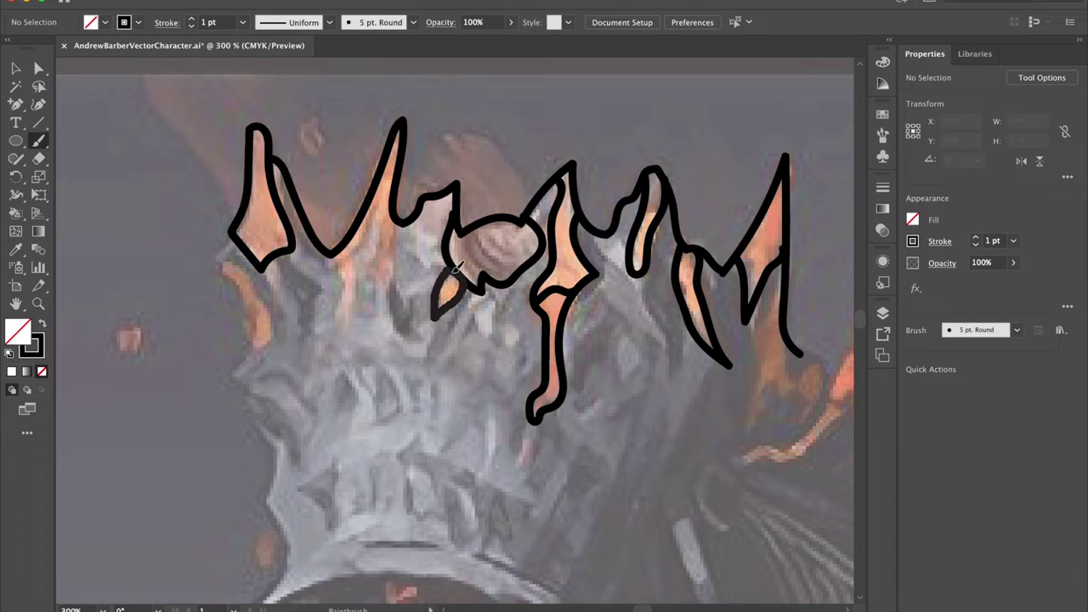
left_click_drag(450, 265, 448, 263)
mouse_move(401, 219)
left_mouse_down()
mouse_move(377, 290)
mouse_move(379, 224)
mouse_move(355, 256)
mouse_move(343, 332)
mouse_move(333, 255)
left_mouse_up()
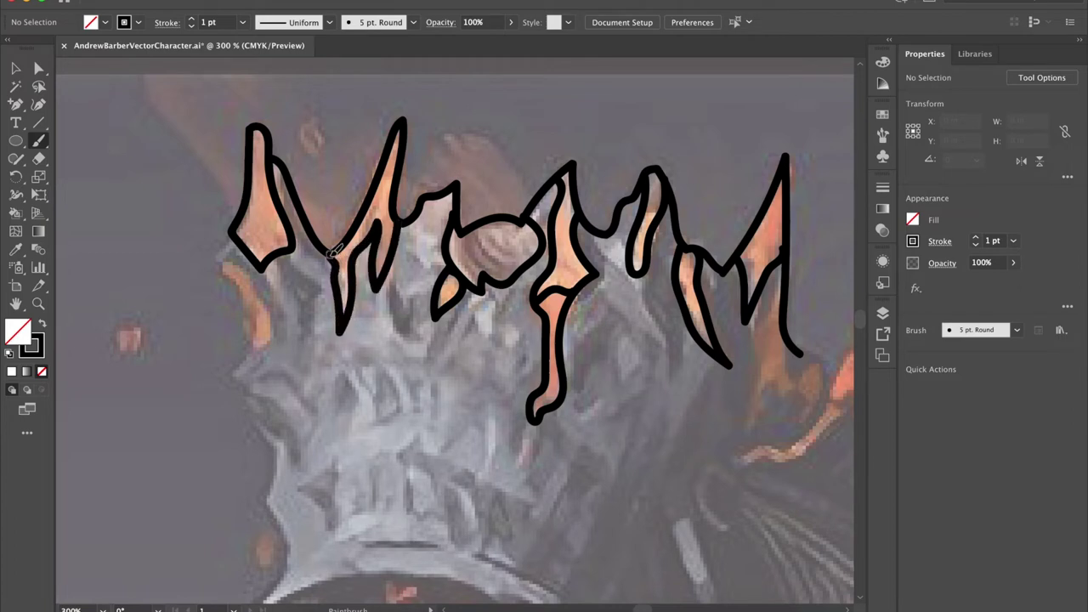
- Trace the orange patch below the leftmost spike and the crown's left contour down around the lower rim
mouse_move(233, 232)
left_mouse_down()
mouse_move(209, 265)
mouse_move(238, 298)
mouse_move(247, 357)
mouse_move(266, 354)
mouse_move(276, 325)
mouse_move(211, 263)
left_mouse_up()
mouse_move(252, 353)
left_mouse_down()
mouse_move(226, 386)
mouse_move(271, 448)
mouse_move(267, 501)
left_mouse_up()
scroll(266, 501, "down", 5)
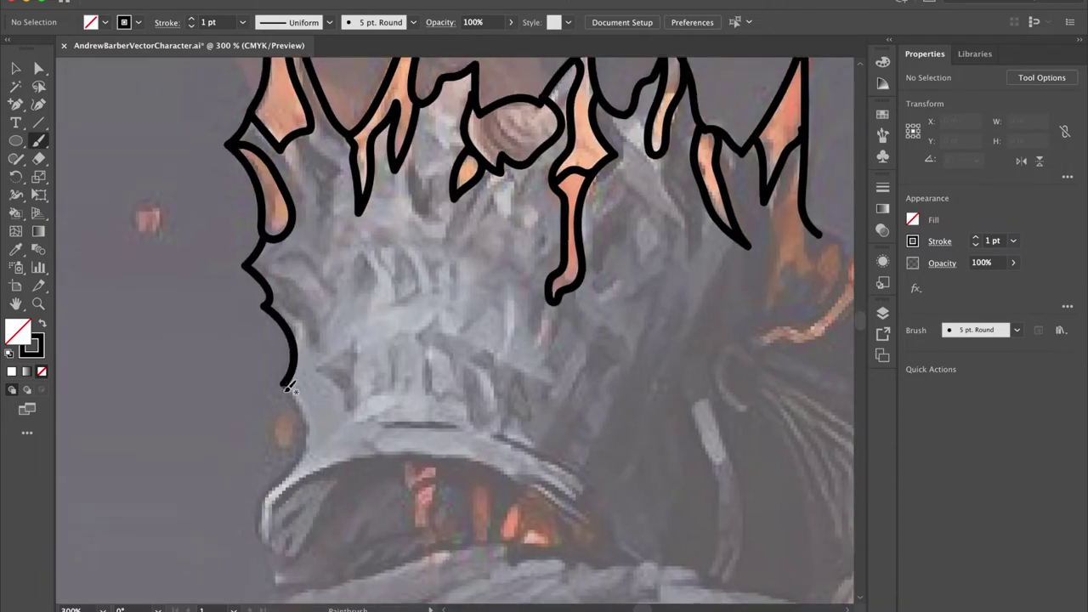
mouse_move(288, 385)
left_mouse_down()
mouse_move(304, 415)
mouse_move(293, 465)
mouse_move(261, 508)
mouse_move(270, 542)
left_mouse_up()
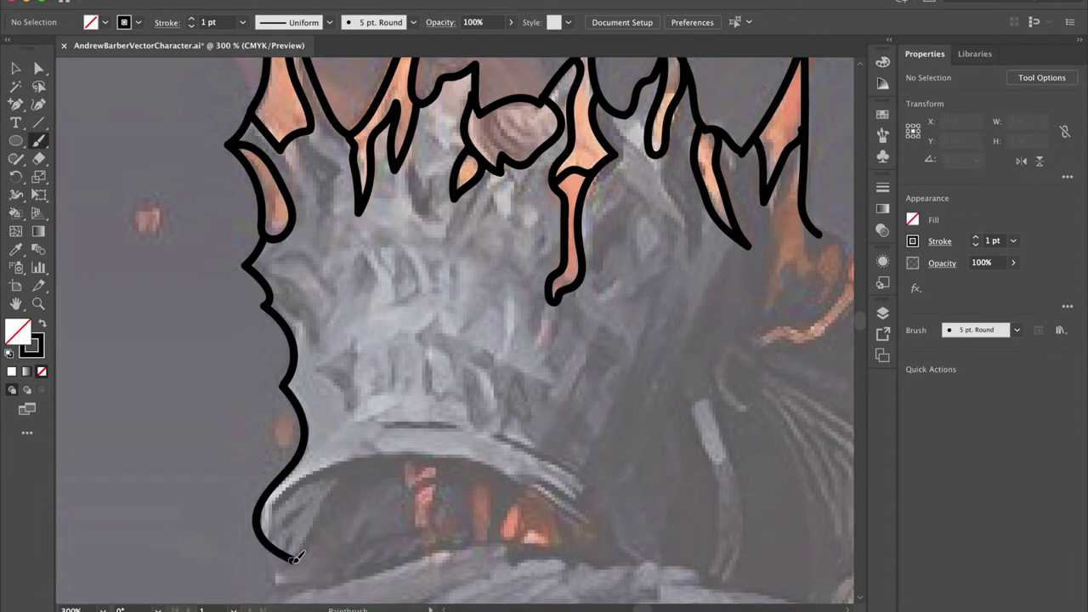
- Trace the arched lower rim above the neck opening, from the end of the left contour across to the collar
scroll(293, 557, "down", 5)
scroll(298, 556, "right", 3)
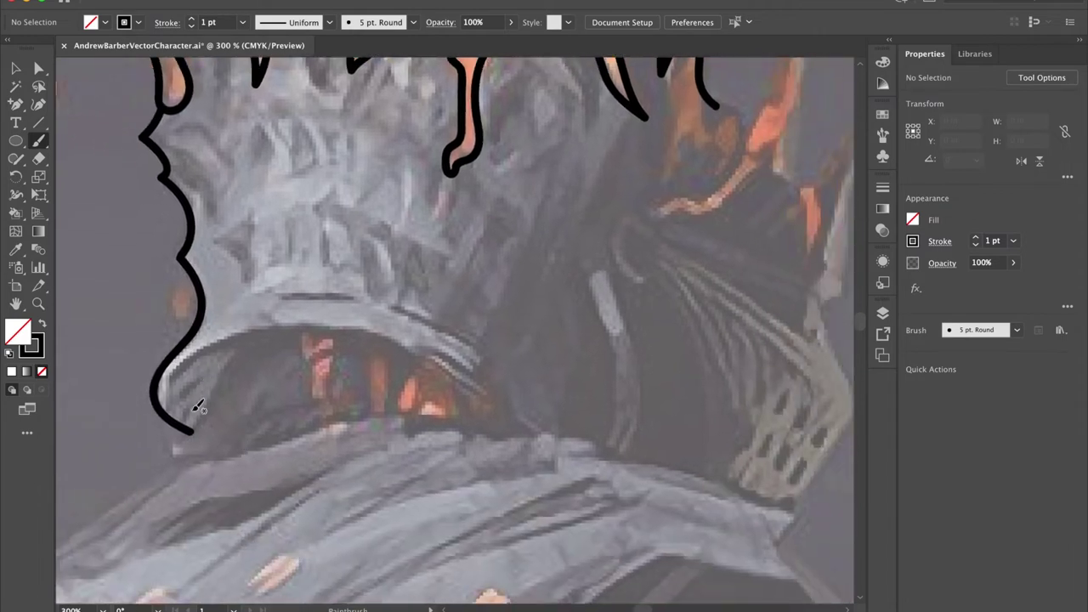
mouse_move(192, 428)
left_mouse_down()
mouse_move(179, 371)
mouse_move(246, 333)
mouse_move(212, 326)
mouse_move(299, 326)
mouse_move(408, 349)
mouse_move(488, 411)
mouse_move(517, 413)
mouse_move(565, 436)
left_mouse_up()
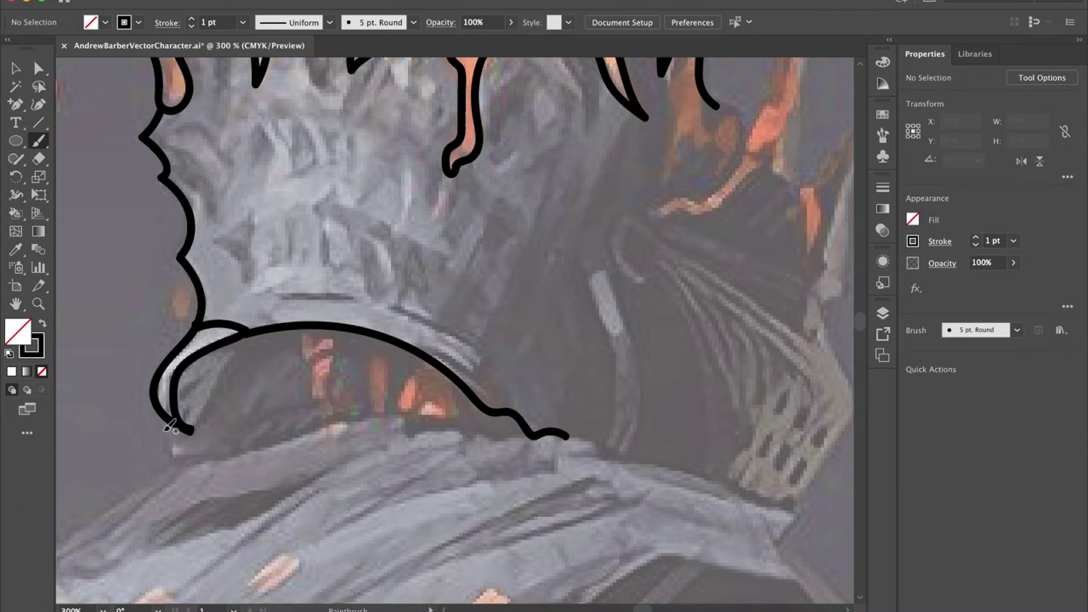
- Outline the neck opening's left strap, orange patches and inner triangular patch, and close the opening along its lower edge
mouse_move(174, 423)
left_mouse_down()
mouse_move(182, 465)
mouse_move(232, 460)
mouse_move(185, 429)
mouse_move(231, 352)
mouse_move(259, 333)
mouse_move(303, 335)
mouse_move(309, 392)
mouse_move(335, 430)
mouse_move(339, 330)
left_mouse_up()
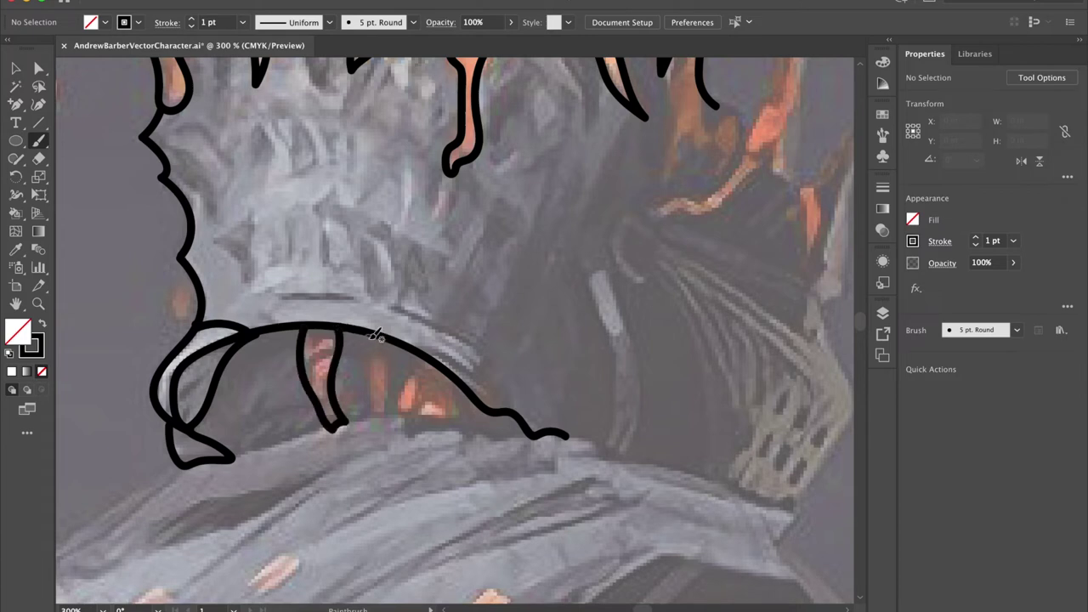
mouse_move(371, 356)
left_mouse_down()
mouse_move(369, 420)
mouse_move(384, 419)
mouse_move(378, 354)
mouse_move(369, 364)
mouse_move(404, 387)
mouse_move(400, 412)
left_mouse_up()
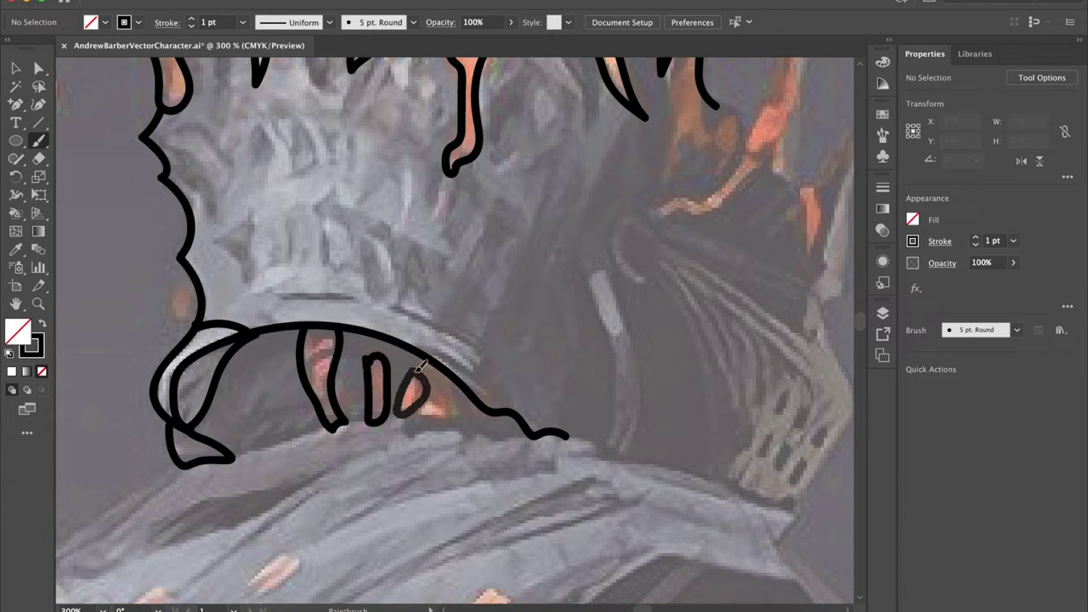
mouse_move(414, 366)
left_mouse_down()
mouse_move(425, 407)
mouse_move(467, 404)
mouse_move(434, 398)
mouse_move(418, 408)
left_mouse_up()
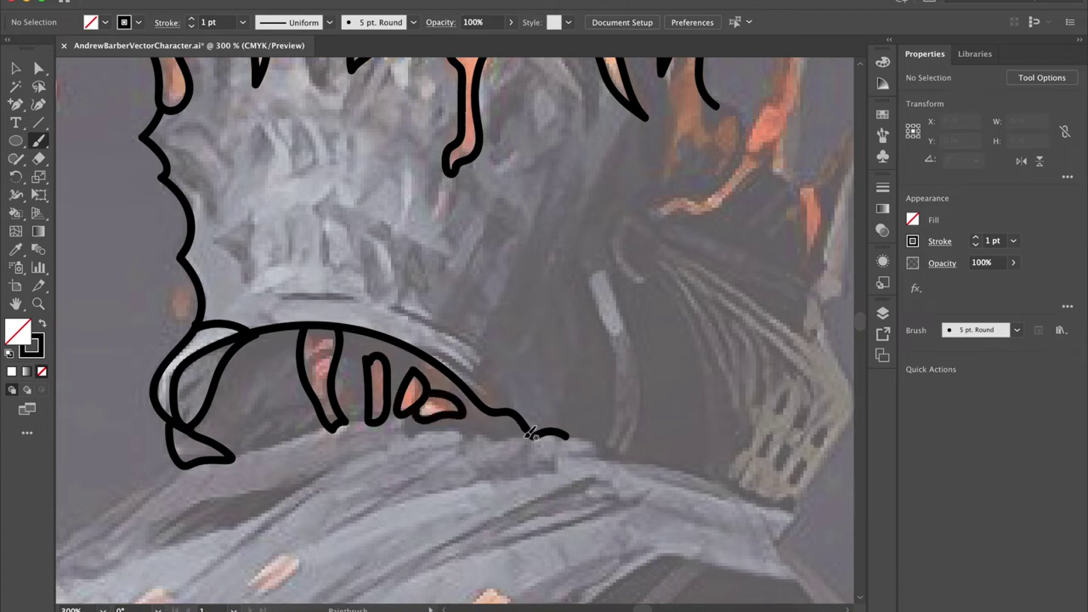
mouse_move(533, 435)
left_mouse_down()
mouse_move(346, 422)
mouse_move(229, 460)
left_mouse_up()
mouse_move(274, 359)
left_mouse_down()
mouse_move(229, 424)
mouse_move(294, 414)
mouse_move(284, 355)
left_mouse_up()
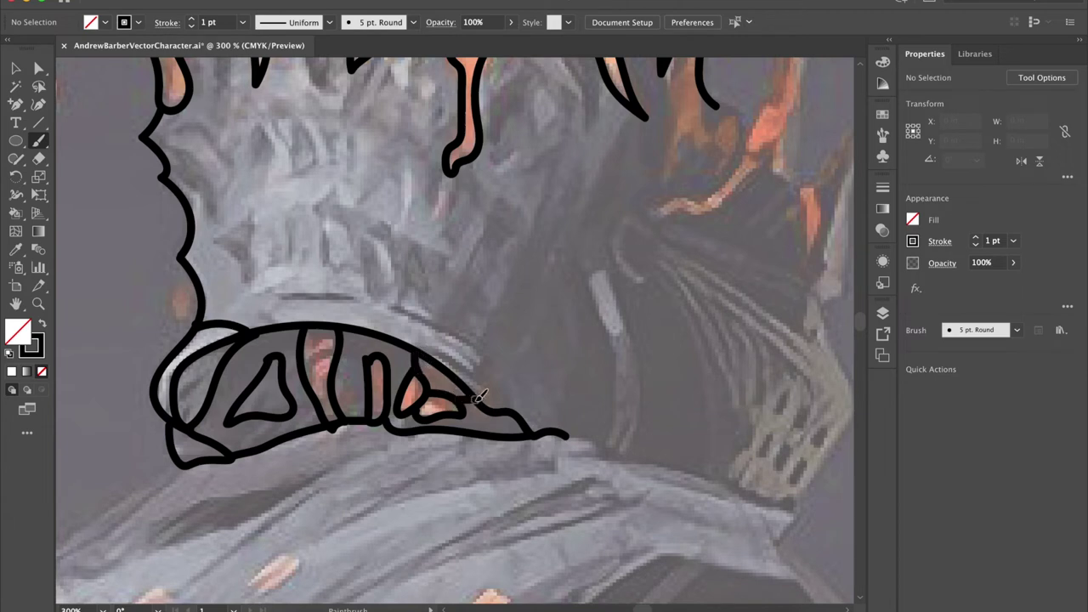
- Continue the collar's upper edge to its right corner and trace the crown's right contour from the outermost spike's tip down to it
mouse_move(571, 435)
left_mouse_down()
mouse_move(600, 456)
mouse_move(801, 512)
mouse_move(779, 543)
mouse_move(795, 569)
left_mouse_up()
scroll(797, 569, "right", 5)
scroll(796, 569, "up", 2)
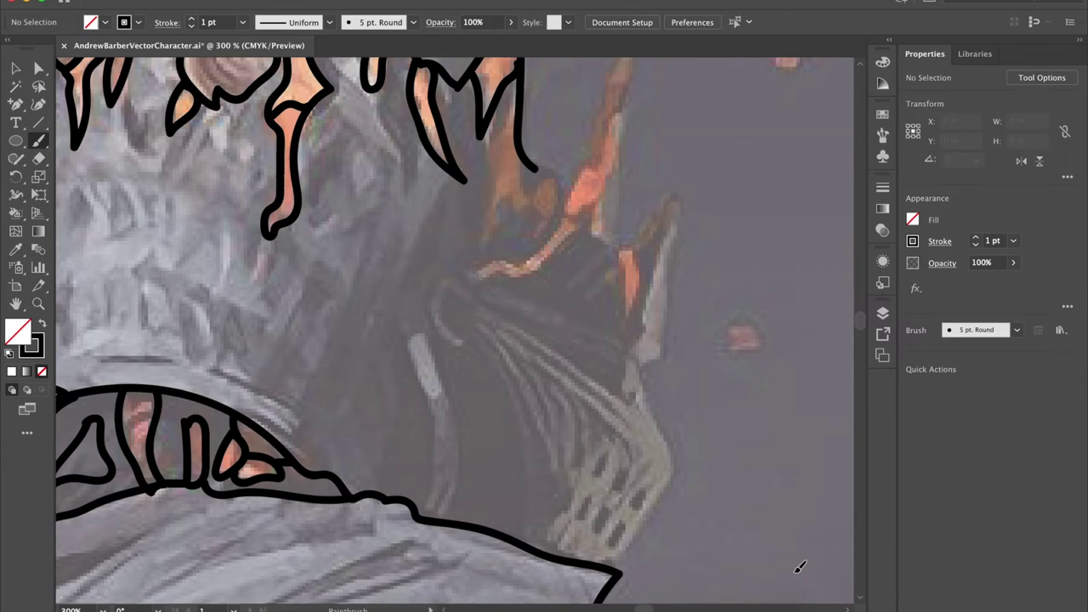
scroll(798, 567, "down", 2)
scroll(798, 567, "right", 1)
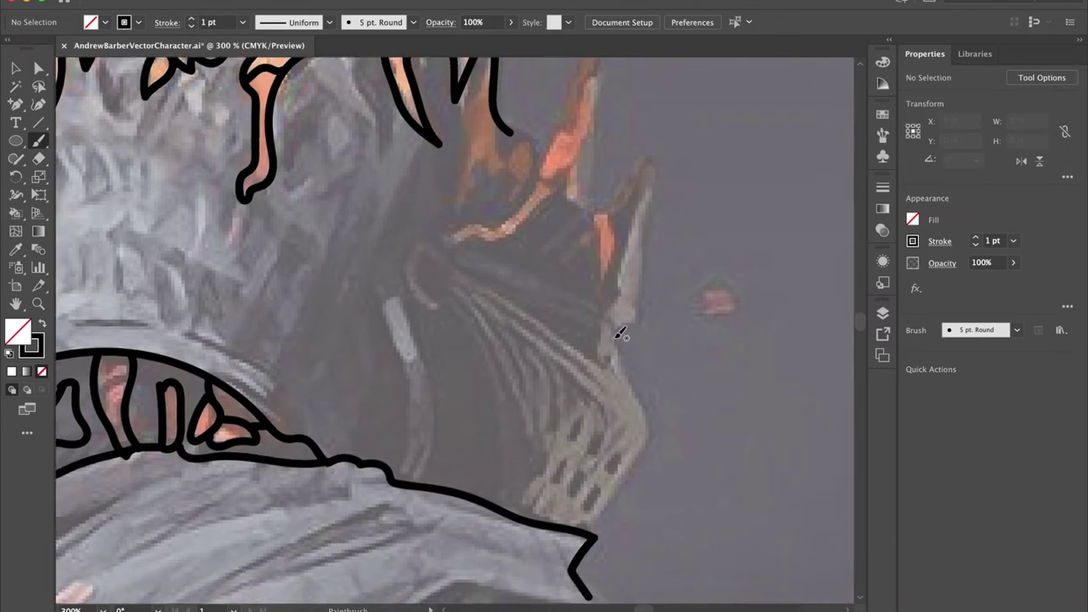
scroll(620, 334, "down", 4)
scroll(620, 334, "up", 4)
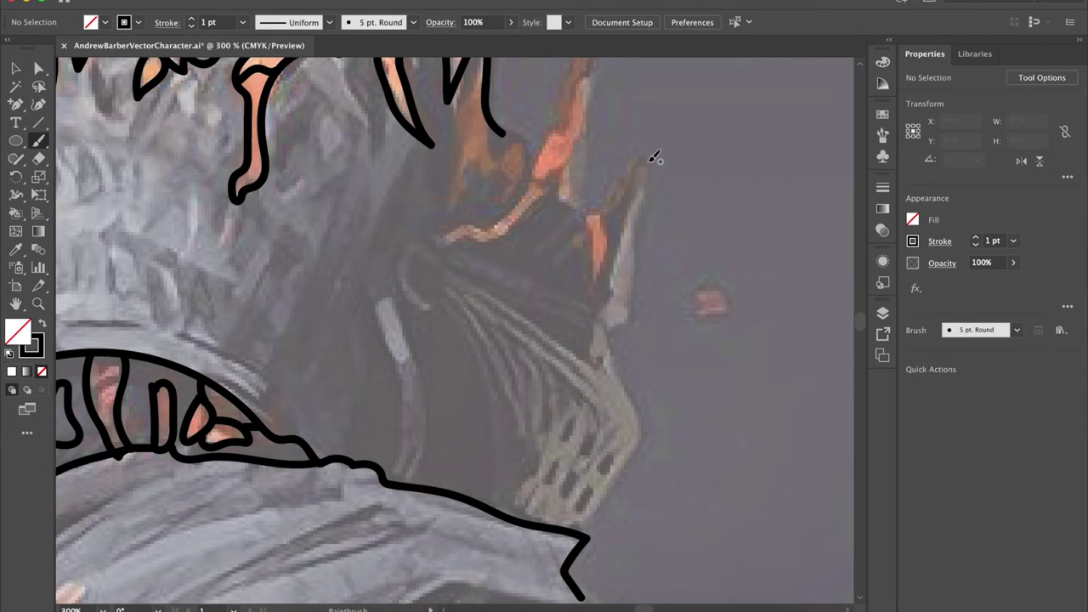
mouse_move(650, 157)
left_mouse_down()
mouse_move(631, 325)
mouse_move(608, 344)
mouse_move(645, 434)
mouse_move(600, 505)
mouse_move(561, 526)
left_mouse_up()
- Trace the contour over the crown's two rightmost spikes and outline the brown patches below the neighbouring spike
scroll(593, 297, "up", 5)
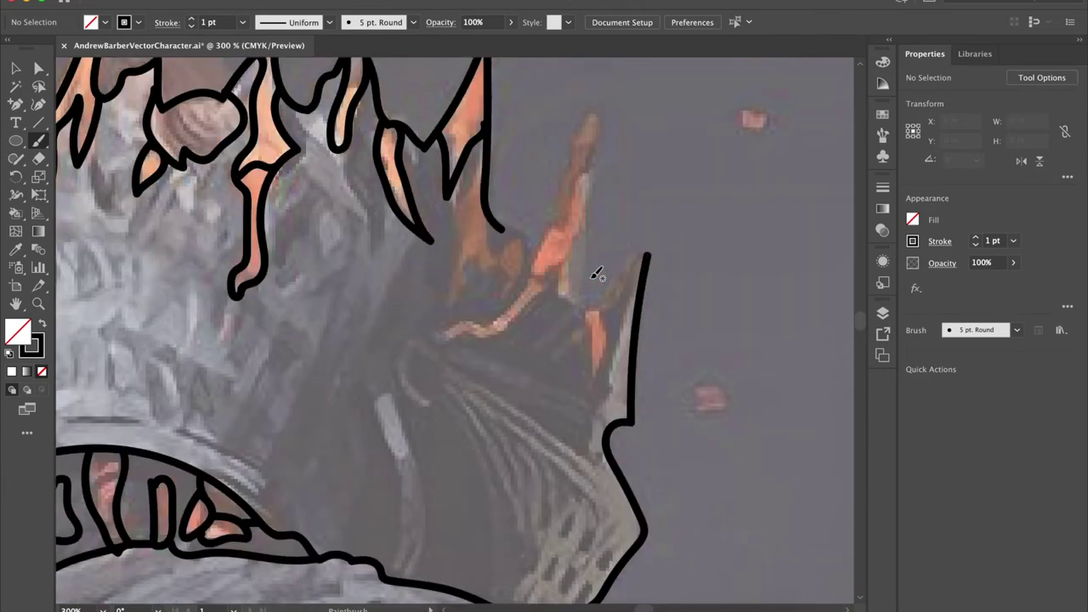
mouse_move(644, 263)
left_mouse_down()
mouse_move(601, 321)
mouse_move(584, 321)
mouse_move(596, 124)
mouse_move(573, 153)
mouse_move(533, 276)
mouse_move(493, 242)
left_mouse_up()
mouse_move(450, 201)
left_mouse_down()
mouse_move(446, 320)
mouse_move(458, 285)
mouse_move(487, 282)
mouse_move(490, 248)
mouse_move(506, 313)
mouse_move(536, 282)
left_mouse_up()
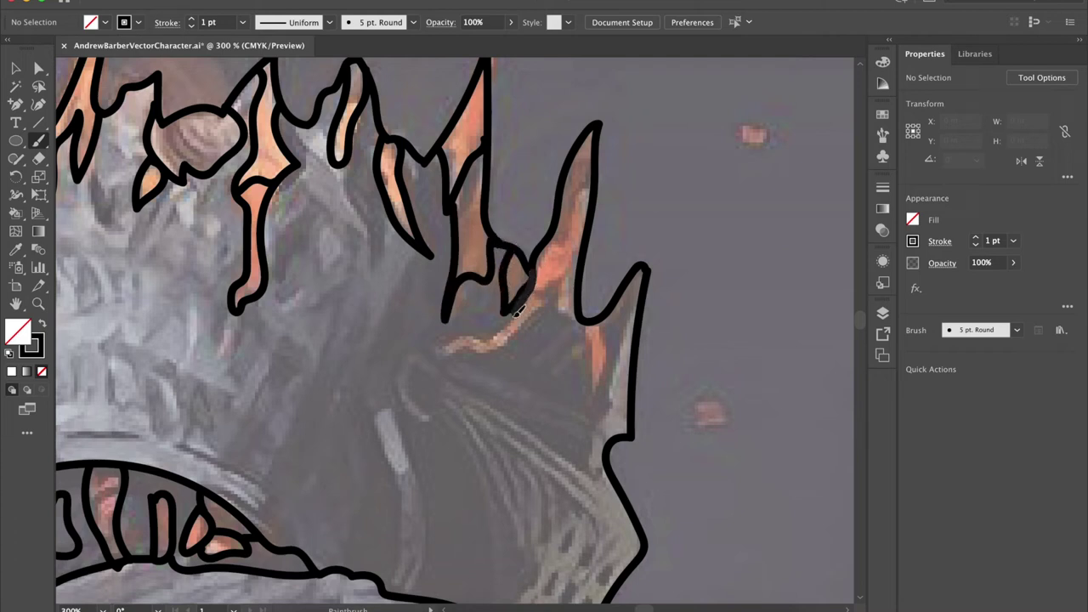
- Outline the orange branch and colour divisions of the second spike from the right, plus the orange patch and grey edge of the outermost spike
mouse_move(496, 332)
left_mouse_down()
mouse_move(453, 338)
mouse_move(435, 357)
mouse_move(505, 350)
mouse_move(534, 284)
left_mouse_up()
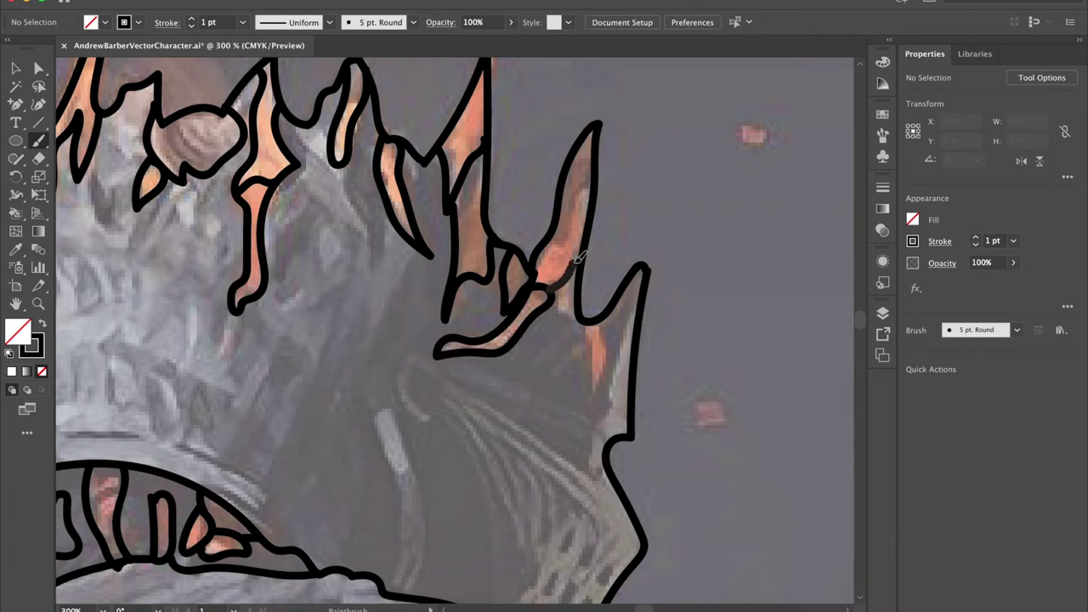
mouse_move(587, 186)
left_mouse_down()
mouse_move(568, 230)
mouse_move(546, 245)
left_mouse_up()
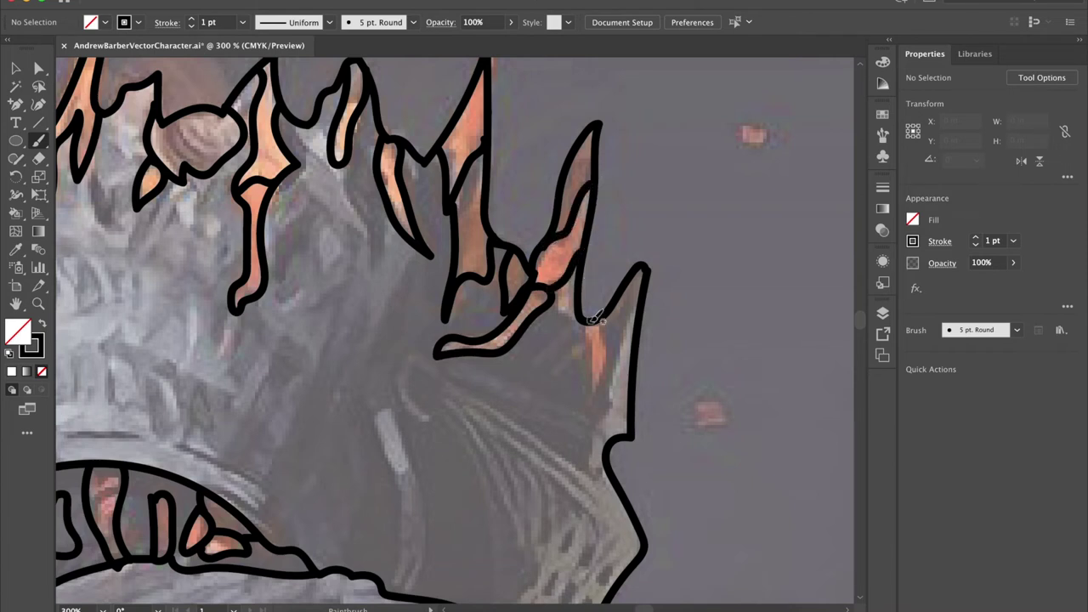
mouse_move(552, 297)
left_mouse_down()
mouse_move(590, 319)
mouse_move(594, 394)
mouse_move(614, 365)
mouse_move(605, 315)
left_mouse_up()
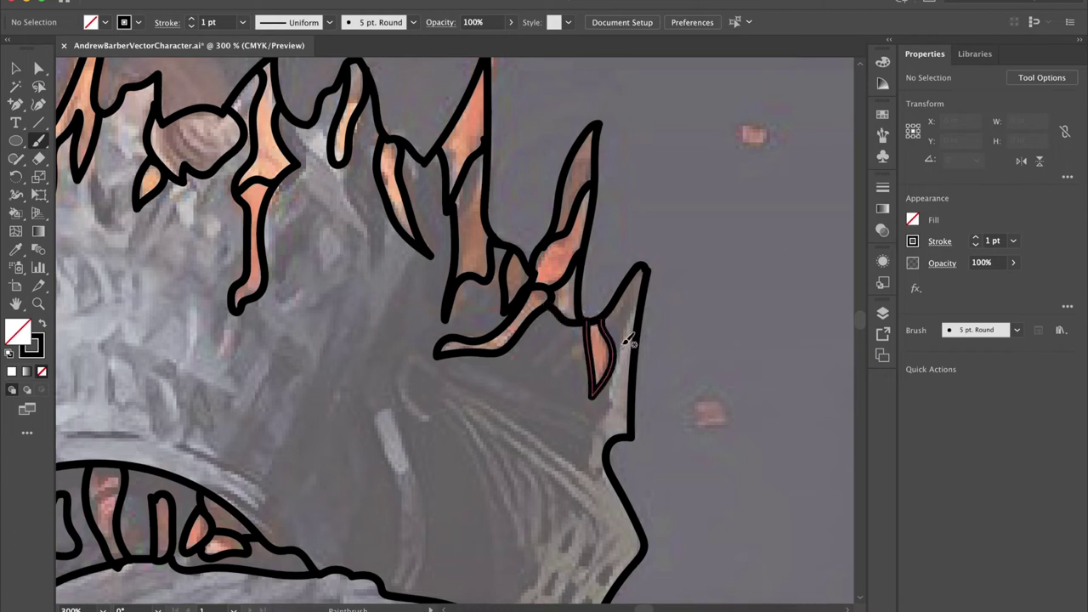
mouse_move(643, 303)
left_mouse_down()
mouse_move(599, 420)
mouse_move(595, 444)
mouse_move(610, 468)
left_mouse_up()
- Outline the fan-shaped ribbed panel below the right spikes, including its long left facets and the inner triangular area
scroll(535, 444, "down", 5)
scroll(536, 443, "right", 5)
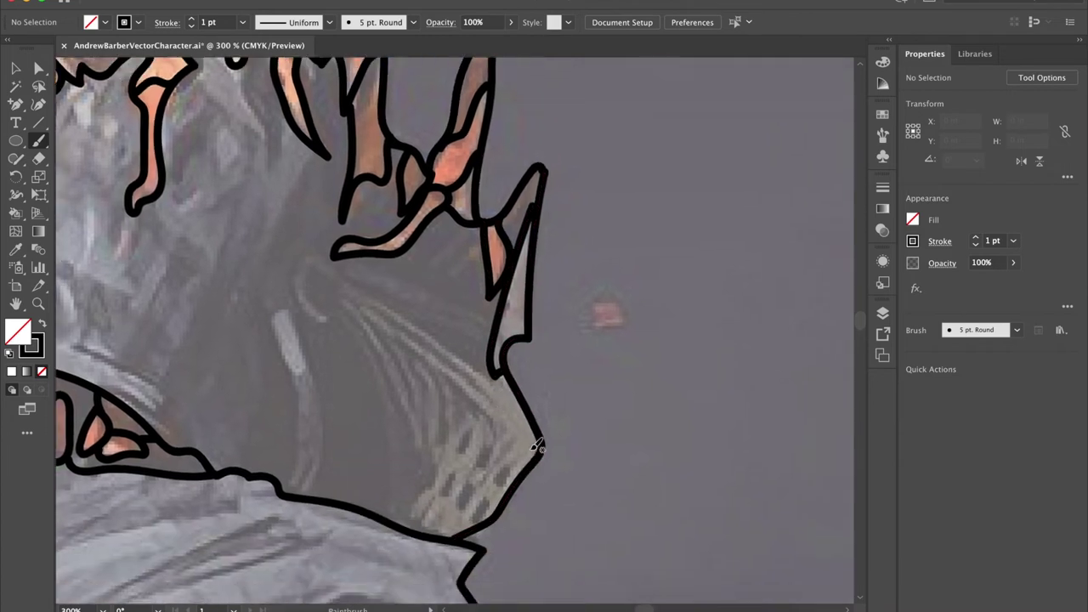
left_click_drag(496, 370, 364, 291)
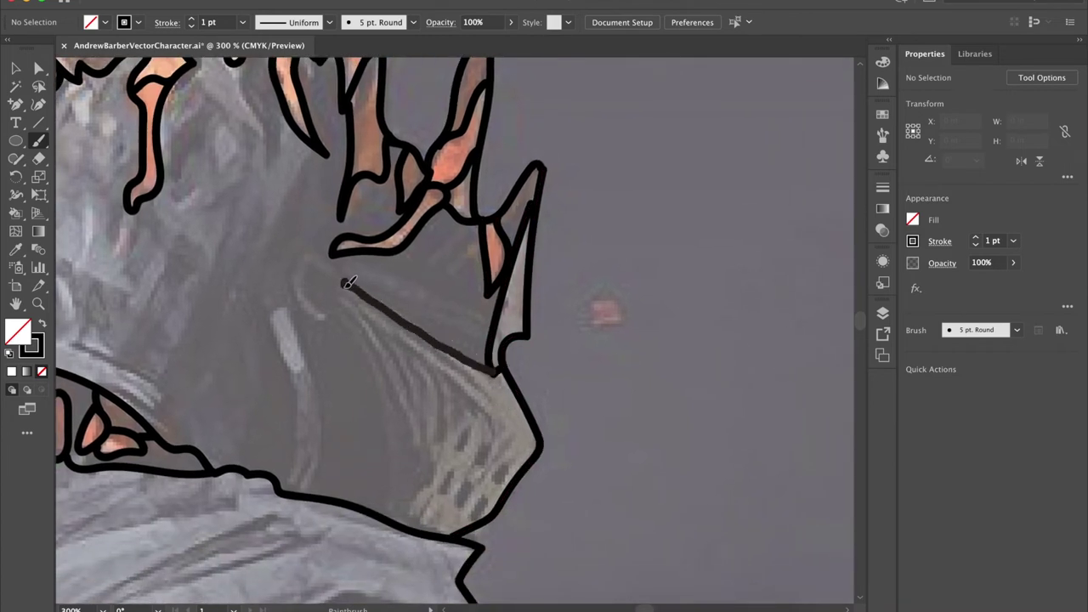
mouse_move(334, 308)
left_mouse_down()
mouse_move(371, 371)
mouse_move(386, 517)
mouse_move(427, 485)
mouse_move(423, 435)
mouse_move(390, 369)
mouse_move(333, 299)
mouse_move(361, 304)
mouse_move(422, 421)
left_mouse_up()
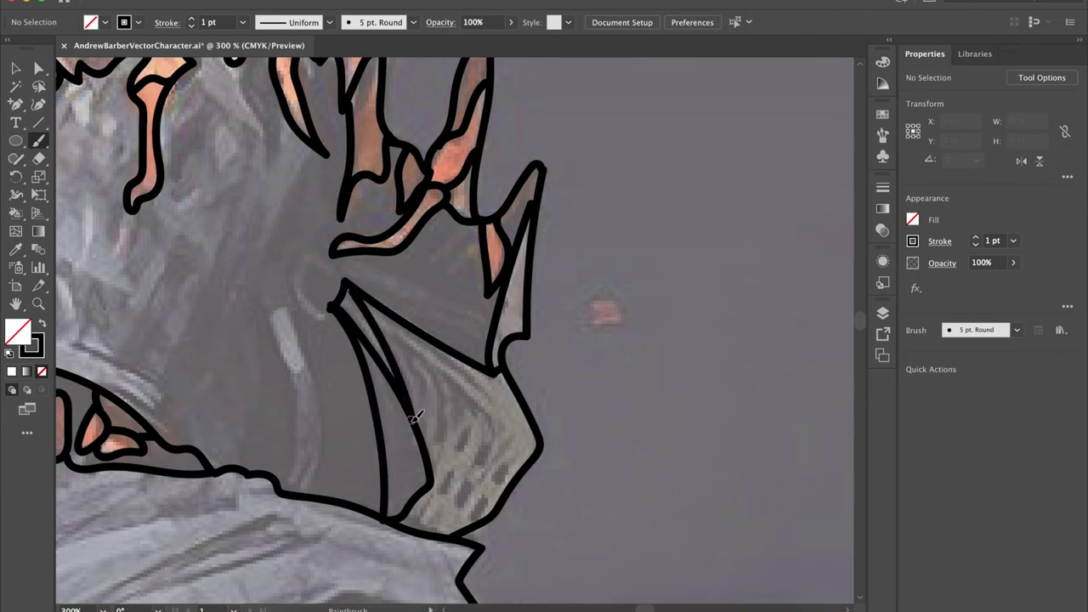
left_click_drag(377, 323, 483, 406)
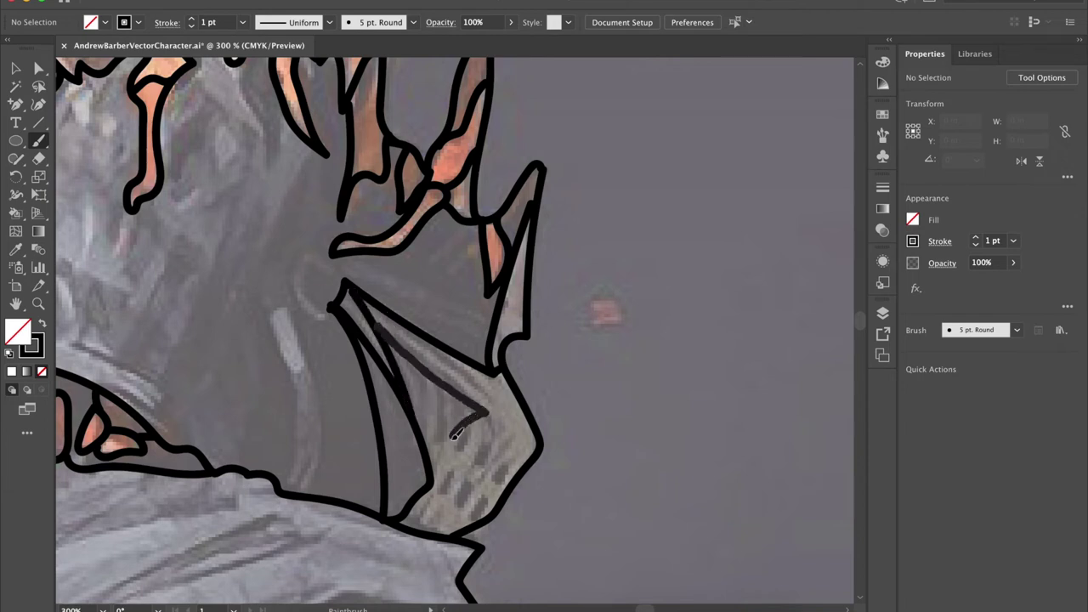
- Close the ribbed panel's inner triangle and outline the small dark slots in its lower right corner
mouse_move(448, 440)
left_mouse_down()
mouse_move(408, 396)
mouse_move(457, 444)
mouse_move(450, 459)
mouse_move(483, 411)
mouse_move(477, 459)
mouse_move(499, 438)
left_mouse_up()
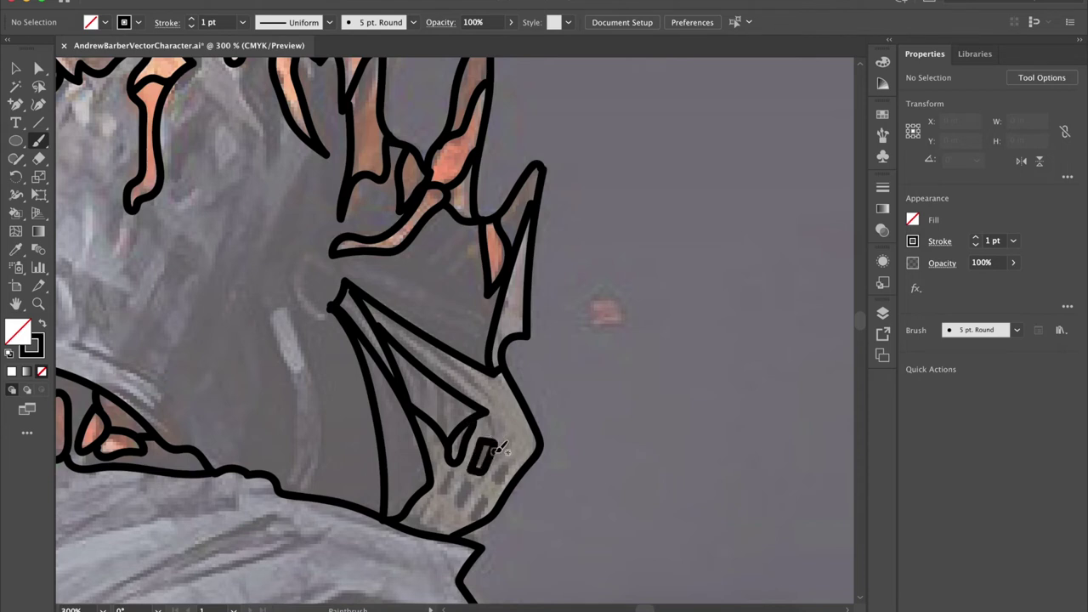
mouse_move(506, 459)
left_mouse_down()
mouse_move(498, 477)
mouse_move(509, 459)
left_mouse_up()
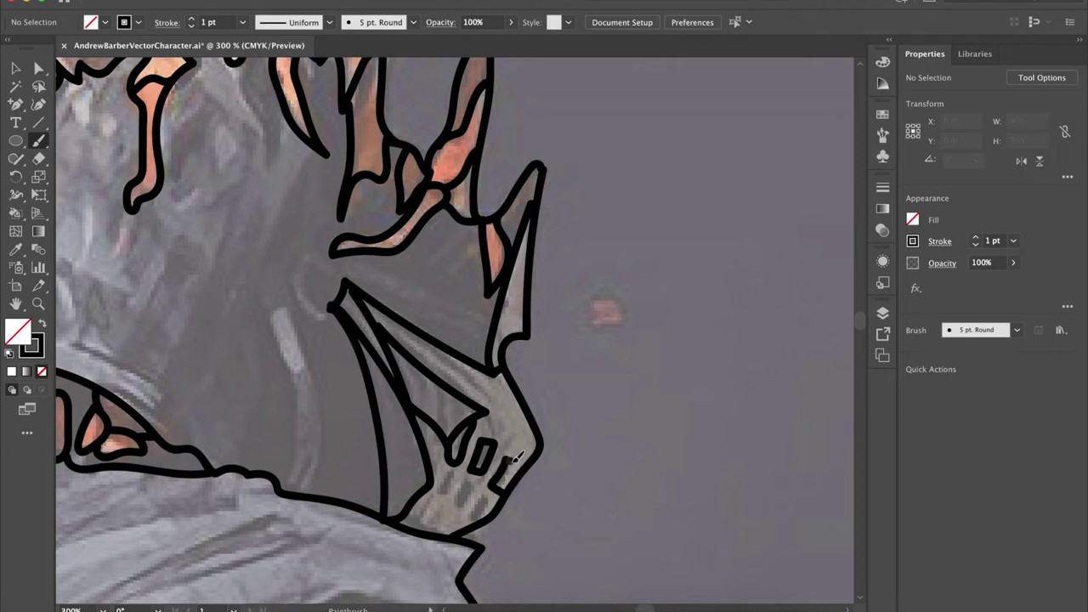
left_click_drag(524, 461, 490, 500)
mouse_move(469, 516)
left_mouse_down()
mouse_move(486, 500)
mouse_move(448, 510)
mouse_move(467, 475)
left_mouse_up()
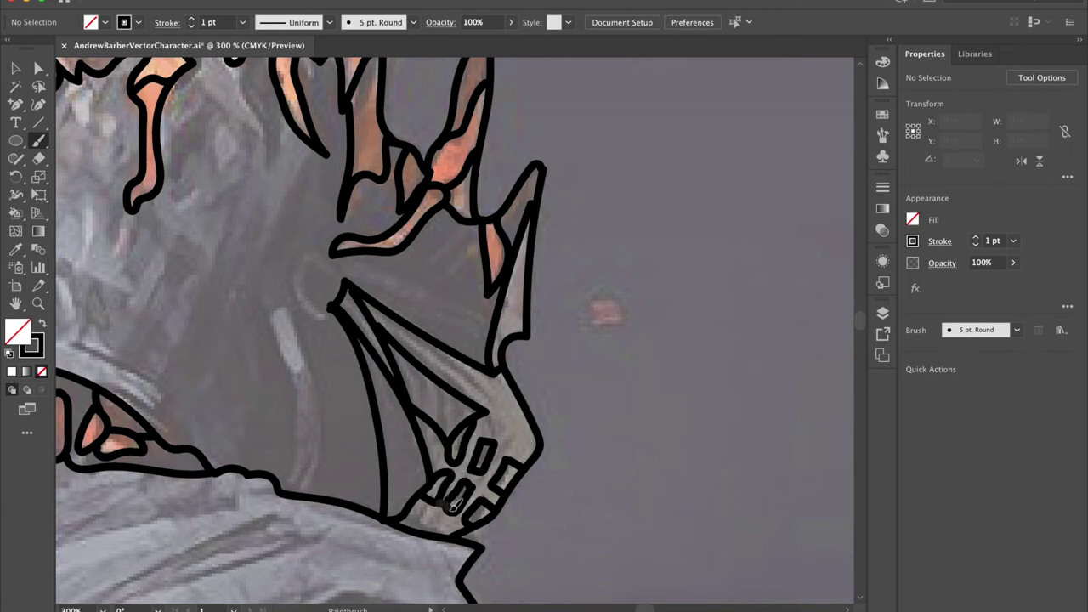
key("ctrl+z")
- Trace the facets along the ribbed panel's right edge and the long narrow groove above the panel
mouse_move(493, 371)
left_mouse_down()
mouse_move(488, 389)
mouse_move(536, 453)
left_mouse_up()
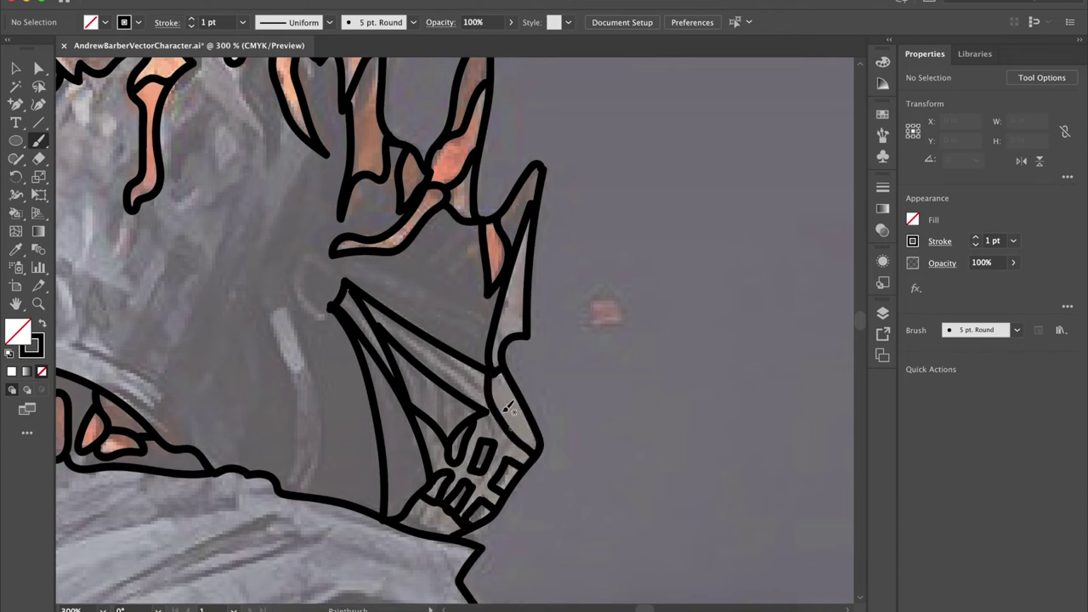
left_click_drag(461, 356, 493, 413)
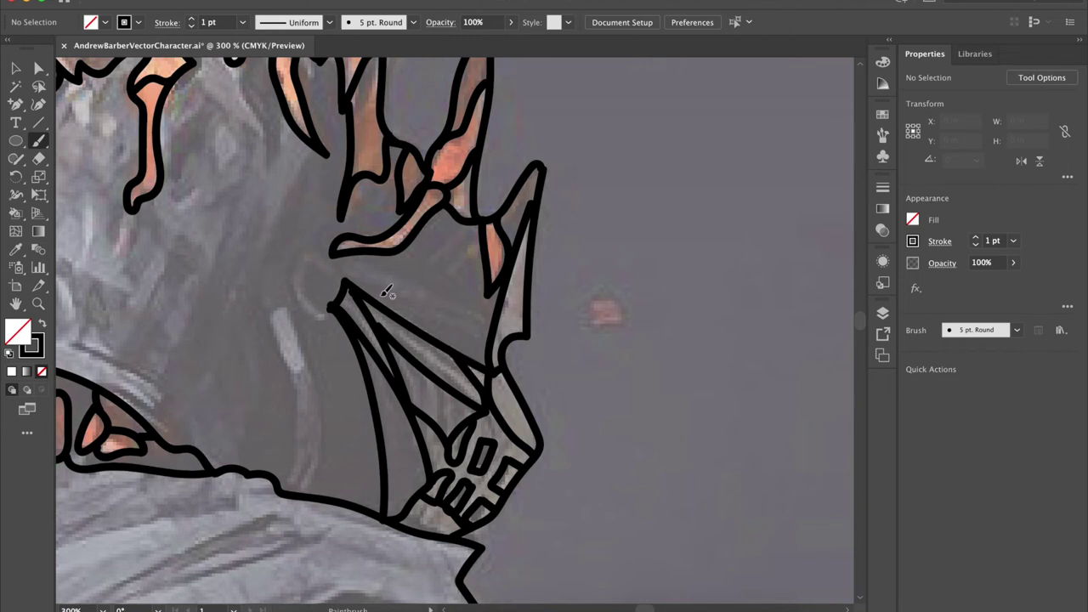
mouse_move(364, 275)
left_mouse_down()
mouse_move(431, 322)
mouse_move(475, 332)
mouse_move(368, 272)
left_mouse_up()
- Draw the double ring at the ribbed panel's upper corner and outline the curved grey strap running from it down to the collar
scroll(306, 300, "up", 3)
scroll(306, 301, "left", 5)
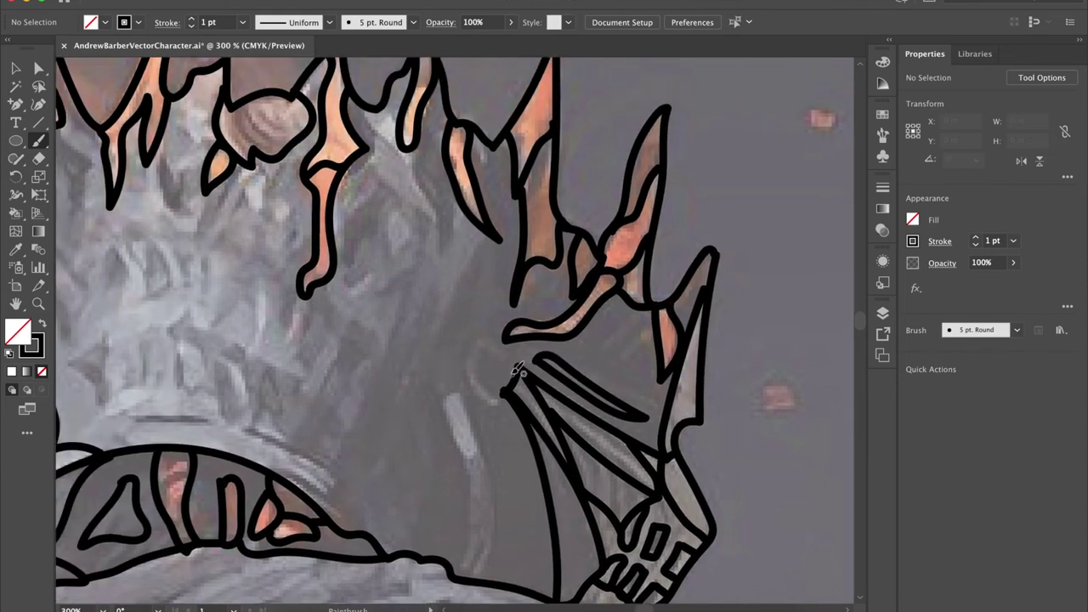
mouse_move(513, 372)
left_mouse_down()
mouse_move(491, 349)
mouse_move(479, 367)
mouse_move(506, 387)
mouse_move(514, 361)
mouse_move(494, 337)
mouse_move(471, 352)
mouse_move(464, 381)
mouse_move(514, 400)
left_mouse_up()
key("ctrl+z")
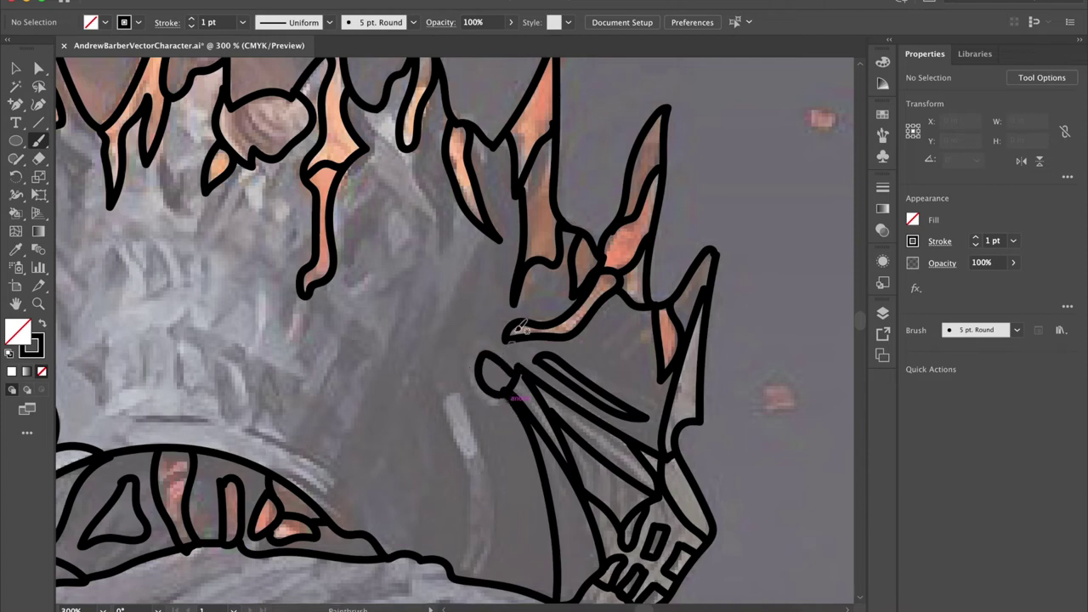
mouse_move(510, 344)
left_mouse_down()
mouse_move(468, 346)
mouse_move(466, 388)
mouse_move(493, 408)
mouse_move(513, 406)
mouse_move(439, 397)
mouse_move(451, 441)
mouse_move(474, 457)
mouse_move(465, 389)
left_mouse_up()
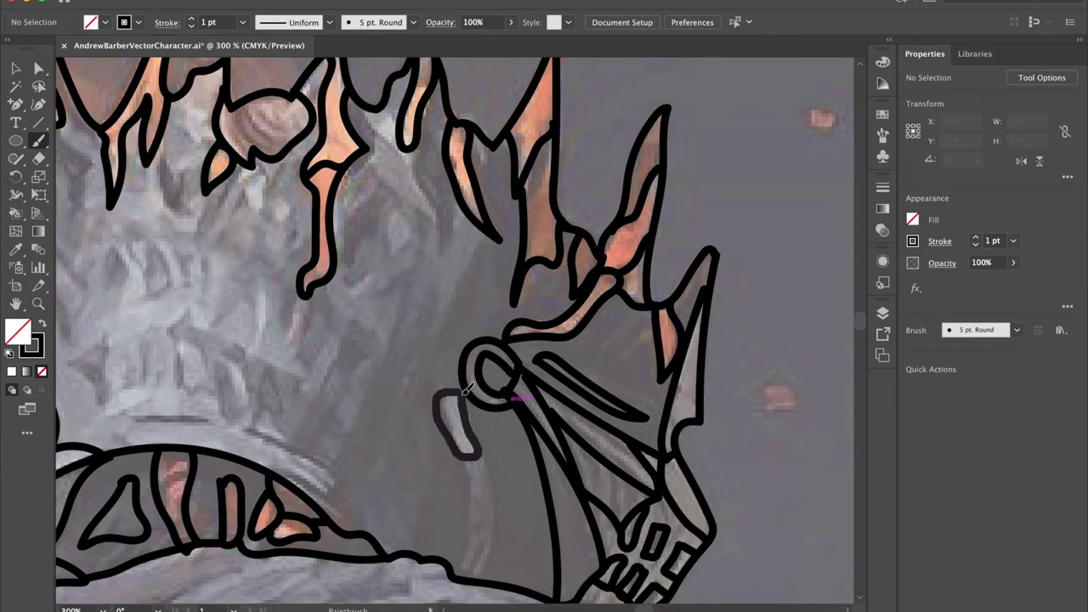
scroll(459, 400, "down", 3)
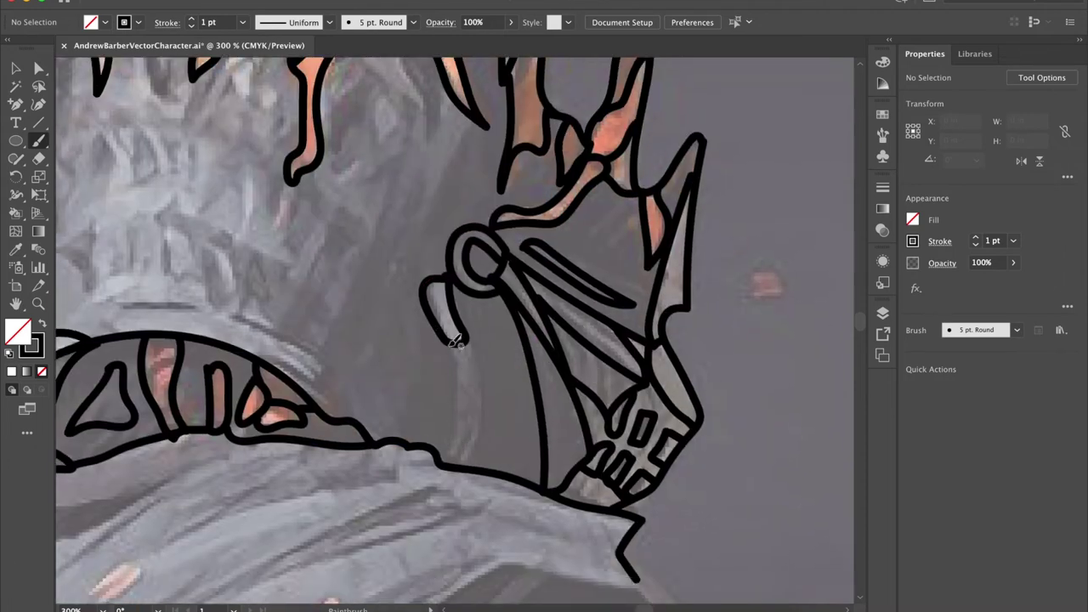
left_click_drag(454, 340, 440, 448)
mouse_move(465, 340)
left_mouse_down()
mouse_move(475, 394)
mouse_move(458, 464)
left_mouse_up()
- Trace the grey facets below the crown's middle spikes, the jagged shadow edge down to the rim, and the angular patch beside the neck opening
scroll(294, 220, "up", 4)
scroll(294, 220, "left", 5)
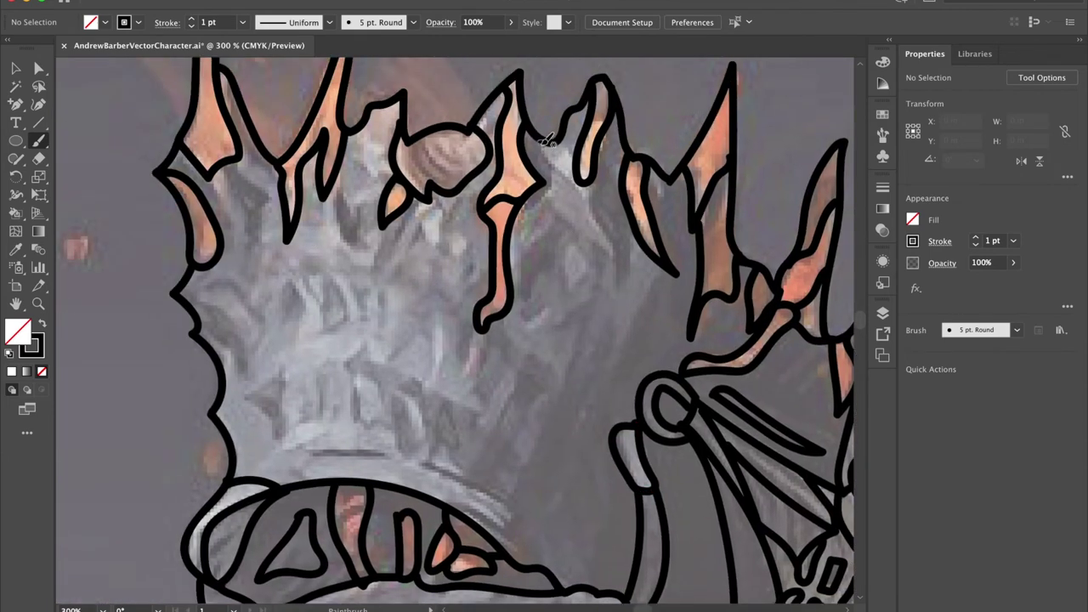
mouse_move(545, 145)
left_mouse_down()
mouse_move(592, 211)
mouse_move(599, 176)
left_mouse_up()
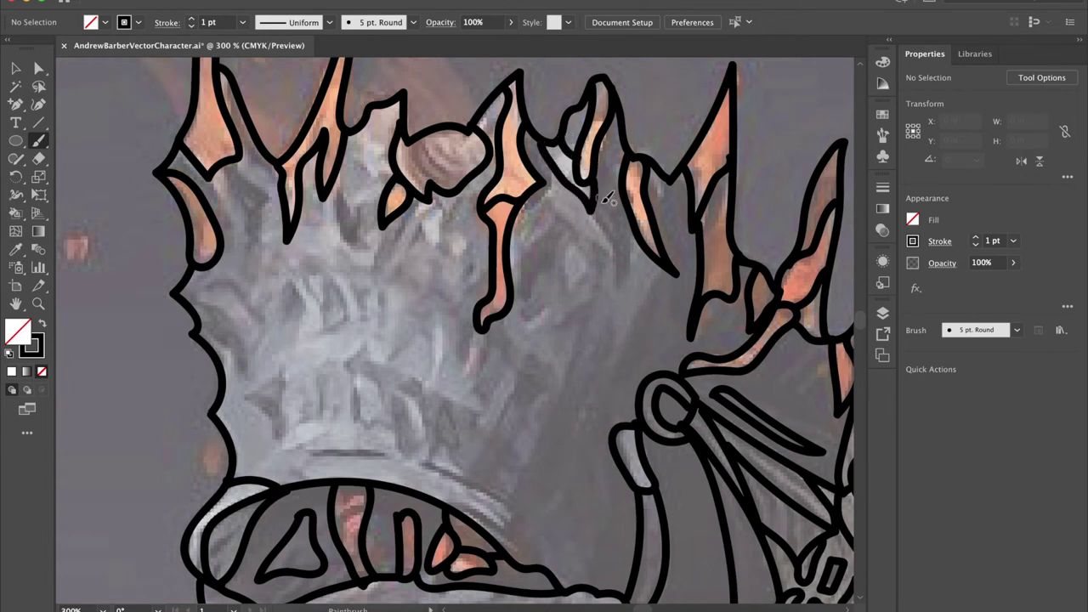
mouse_move(586, 201)
left_mouse_down()
mouse_move(621, 267)
mouse_move(633, 256)
mouse_move(636, 215)
left_mouse_up()
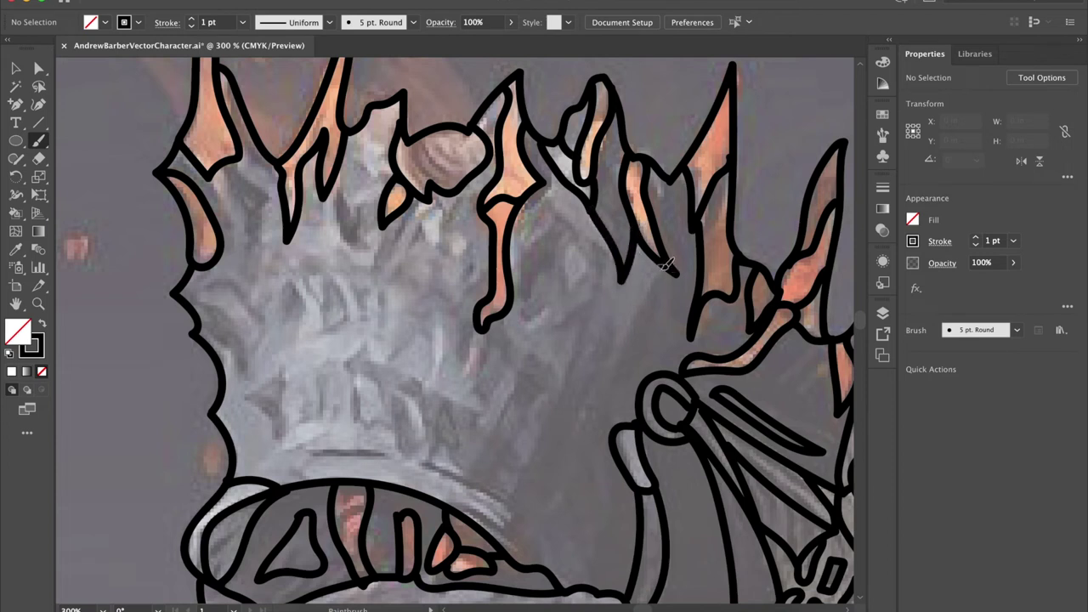
mouse_move(667, 266)
left_mouse_down()
mouse_move(586, 421)
mouse_move(573, 377)
mouse_move(508, 523)
left_mouse_up()
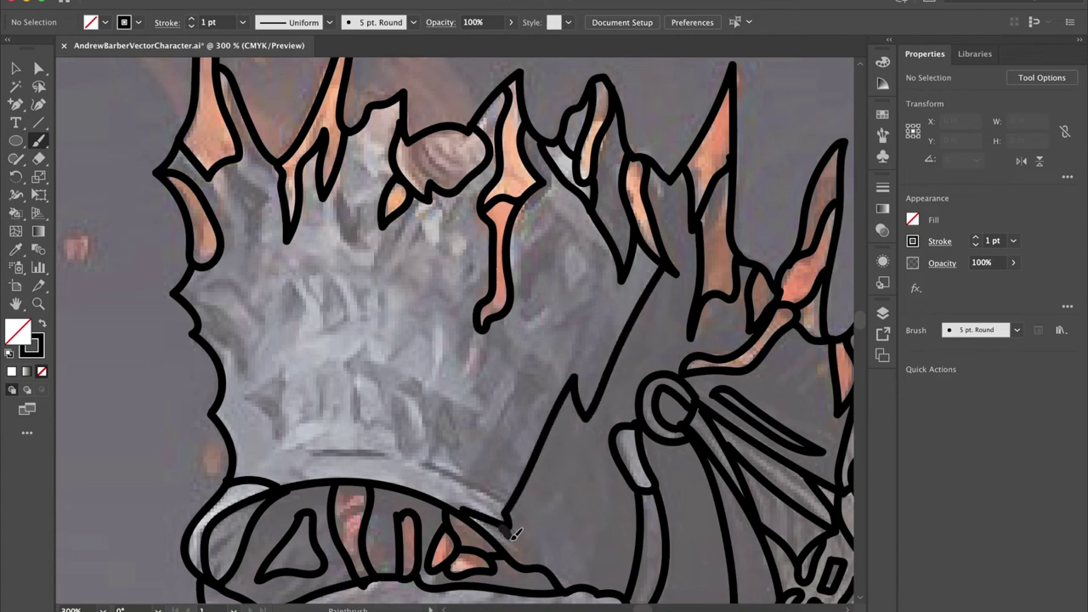
scroll(605, 523, "down", 2)
scroll(605, 523, "right", 2)
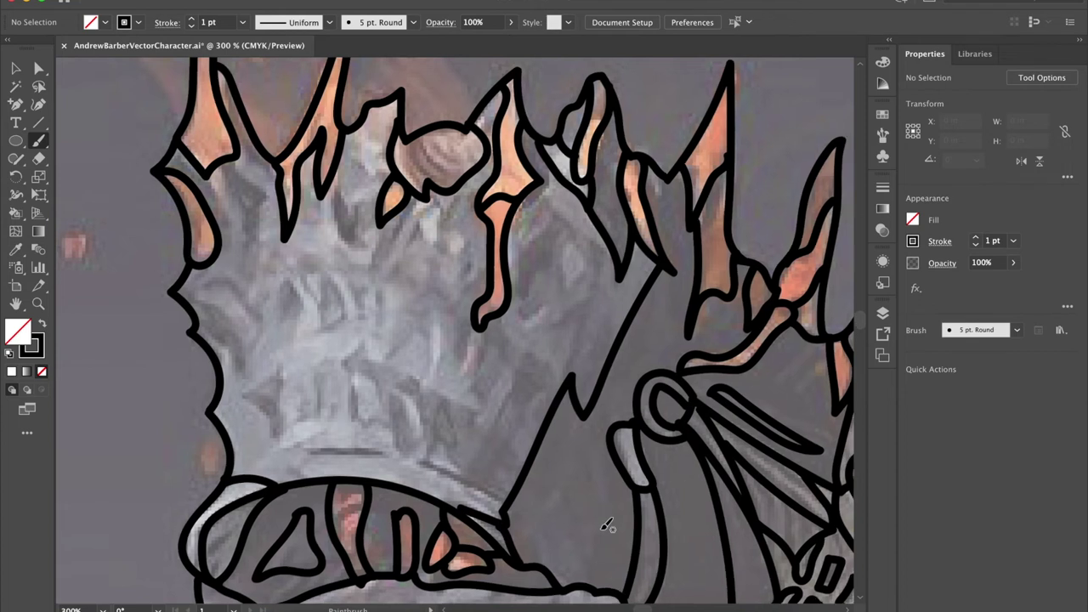
mouse_move(538, 400)
left_mouse_down()
mouse_move(548, 425)
mouse_move(541, 508)
mouse_move(503, 512)
mouse_move(481, 499)
mouse_move(470, 469)
mouse_move(530, 400)
left_mouse_up()
- Outline the slanted dark patch and its surrounding facet beside the long orange drip, and the angular facets along the jagged shadow edge
scroll(376, 359, "up", 5)
scroll(377, 360, "left", 4)
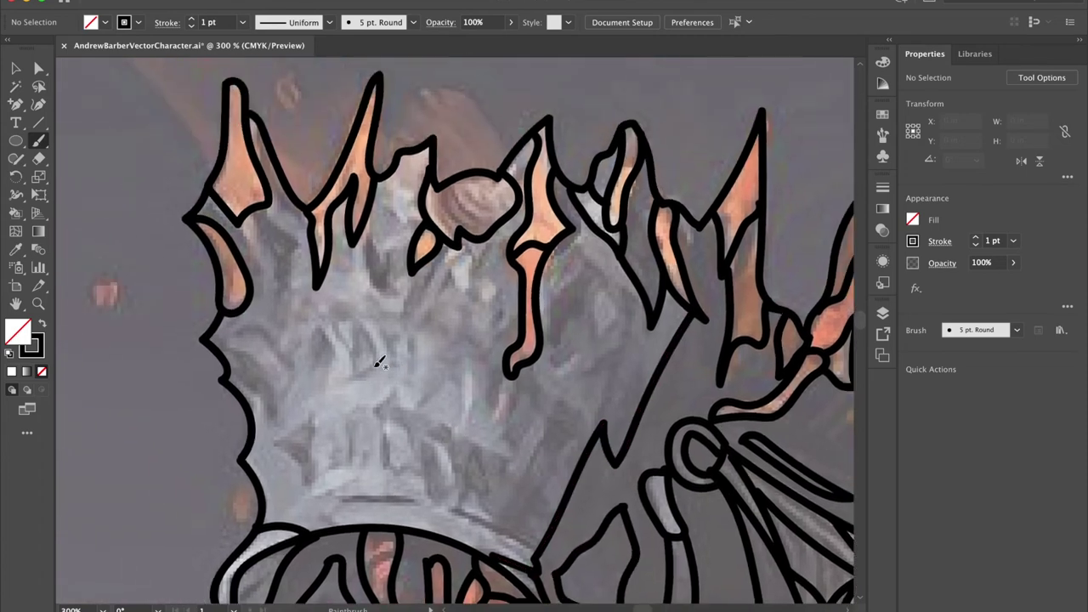
mouse_move(593, 260)
left_mouse_down()
mouse_move(560, 298)
mouse_move(557, 345)
mouse_move(605, 280)
mouse_move(598, 261)
left_mouse_up()
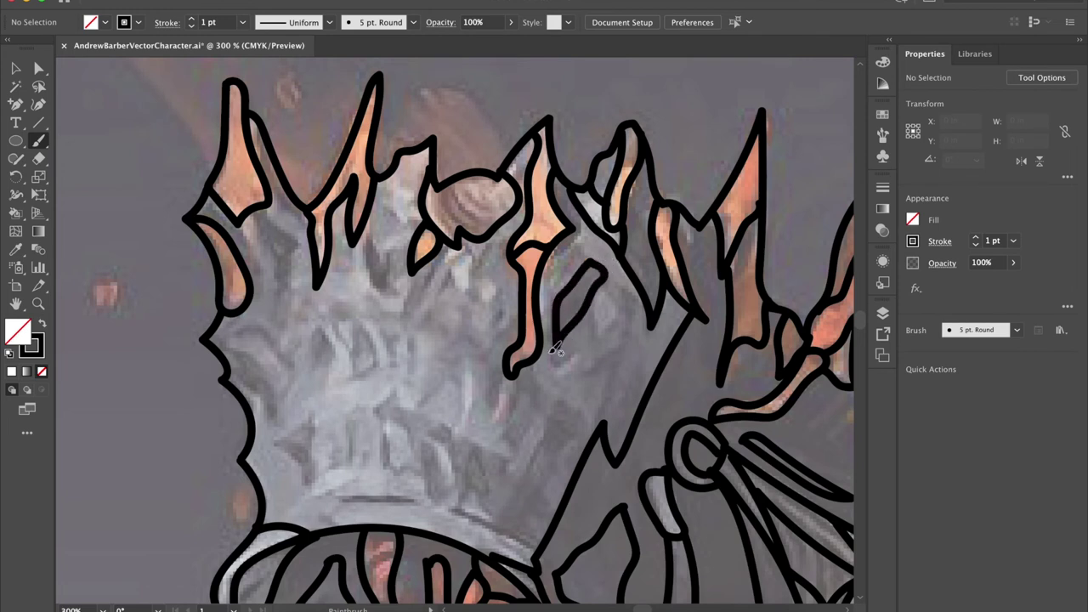
mouse_move(539, 357)
left_mouse_down()
mouse_move(607, 355)
mouse_move(628, 325)
mouse_move(644, 289)
left_mouse_up()
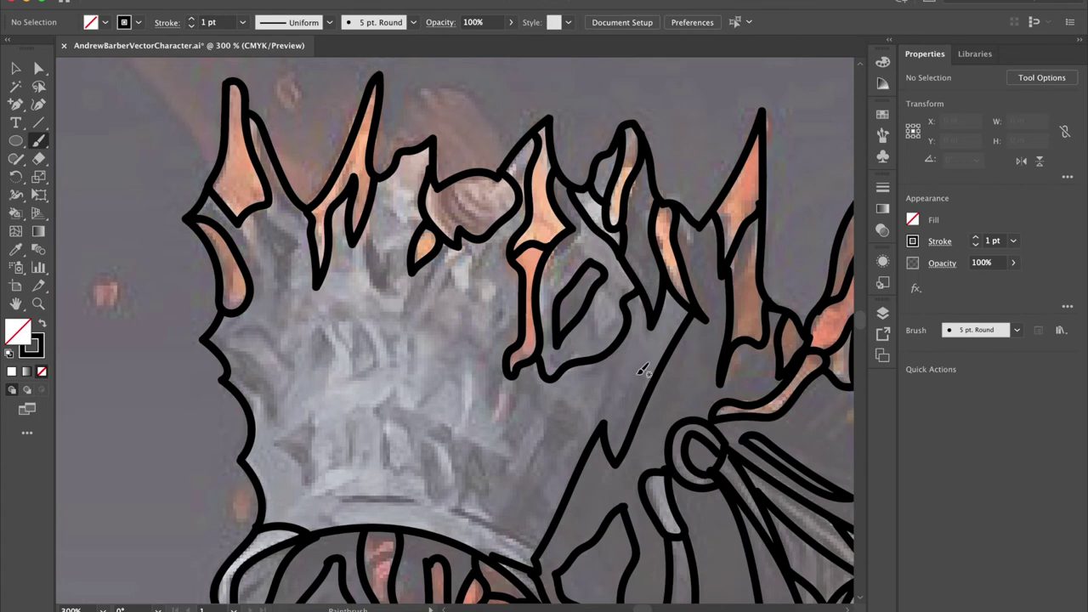
mouse_move(641, 373)
left_mouse_down()
mouse_move(587, 424)
mouse_move(563, 410)
mouse_move(505, 536)
mouse_move(532, 544)
mouse_move(588, 436)
left_mouse_up()
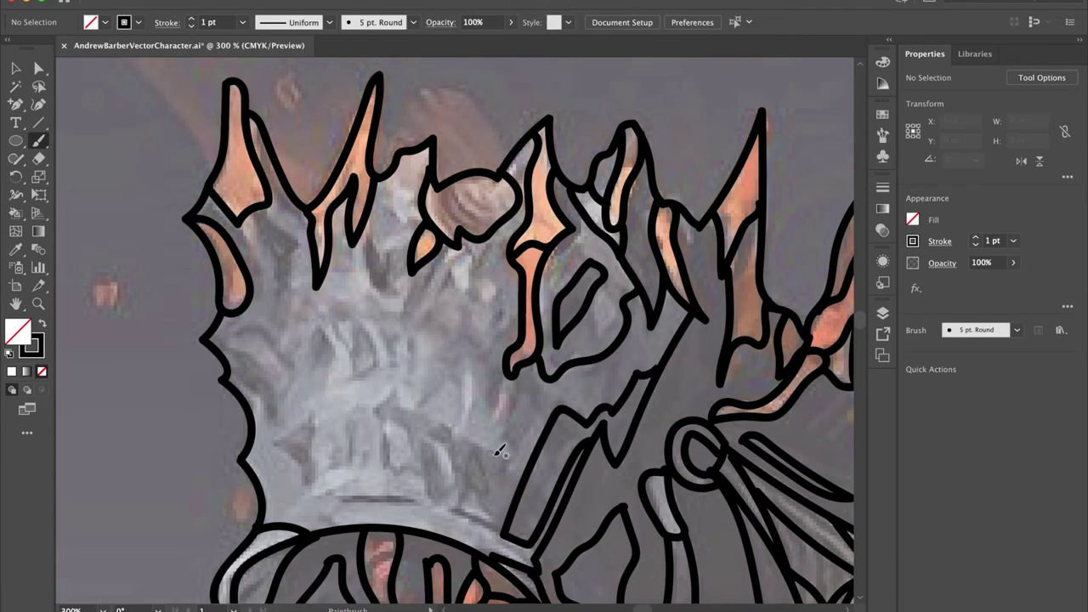
- Outline the small dark facets in the lower row of the crown's grey front, just above the rim
mouse_move(477, 448)
left_mouse_down()
mouse_move(496, 508)
mouse_move(462, 507)
mouse_move(480, 445)
mouse_move(395, 397)
mouse_move(380, 408)
mouse_move(419, 442)
mouse_move(446, 426)
mouse_move(454, 457)
mouse_move(464, 429)
mouse_move(454, 428)
mouse_move(506, 496)
mouse_move(521, 461)
mouse_move(491, 448)
left_mouse_up()
mouse_move(423, 451)
left_mouse_down()
mouse_move(431, 506)
mouse_move(444, 487)
mouse_move(438, 462)
mouse_move(380, 444)
mouse_move(386, 473)
mouse_move(383, 422)
left_mouse_up()
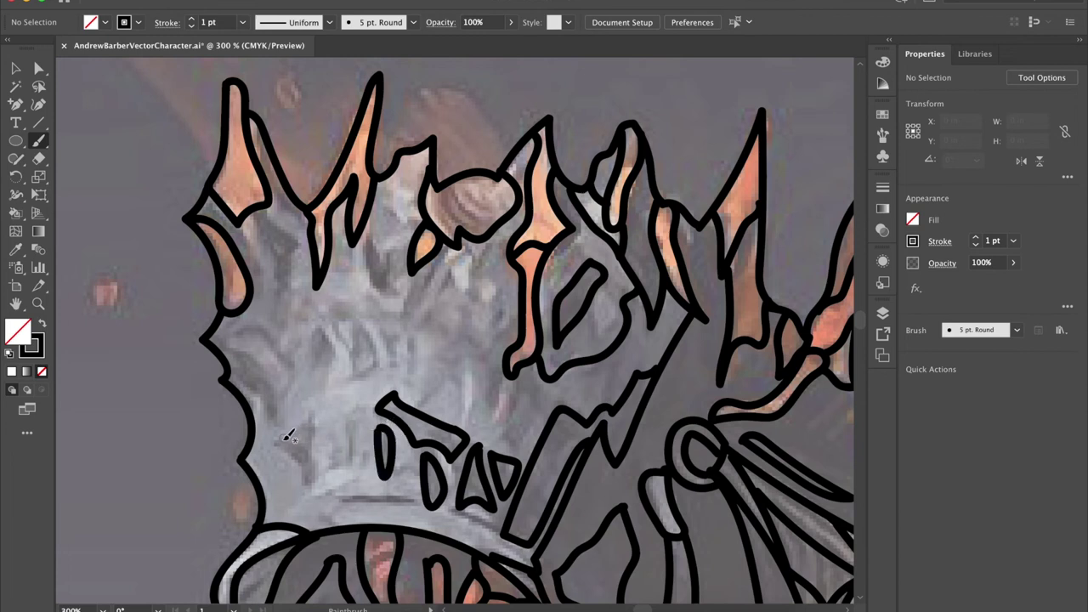
mouse_move(274, 440)
left_mouse_down()
mouse_move(310, 495)
mouse_move(319, 426)
mouse_move(279, 438)
left_mouse_up()
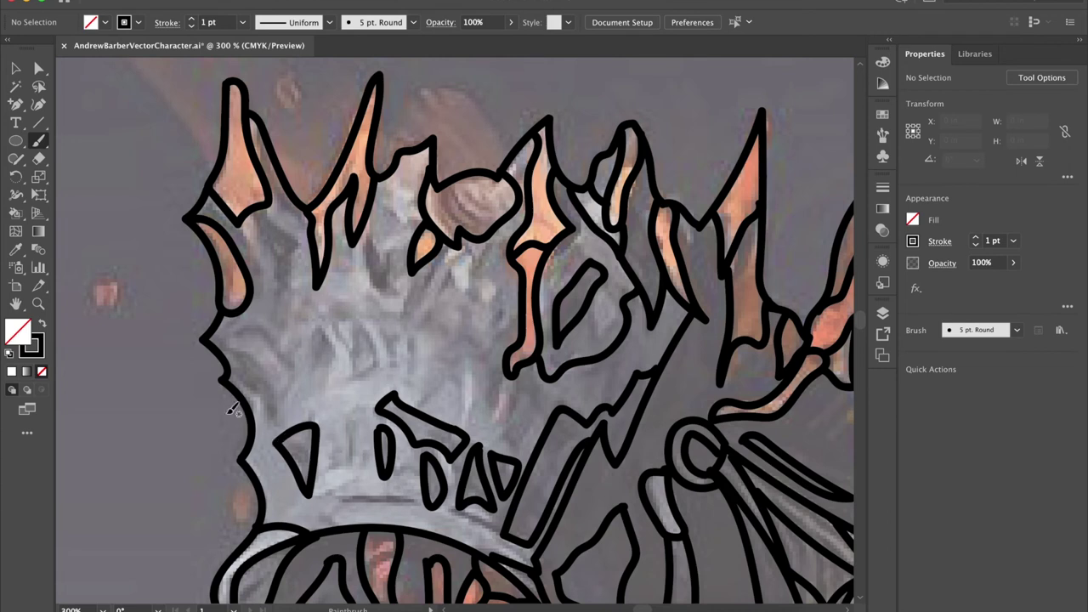
- Trace the dark facets along the crown's left edge, below its leftmost spikes, and the two pointed facets in the middle of its front
mouse_move(246, 372)
left_mouse_down()
mouse_move(279, 425)
mouse_move(281, 388)
mouse_move(258, 350)
mouse_move(231, 342)
mouse_move(246, 375)
left_mouse_up()
mouse_move(317, 322)
left_mouse_down()
mouse_move(336, 337)
mouse_move(327, 376)
mouse_move(315, 360)
mouse_move(321, 321)
left_mouse_up()
mouse_move(261, 208)
left_mouse_down()
mouse_move(299, 246)
mouse_move(279, 276)
mouse_move(278, 307)
mouse_move(257, 206)
left_mouse_up()
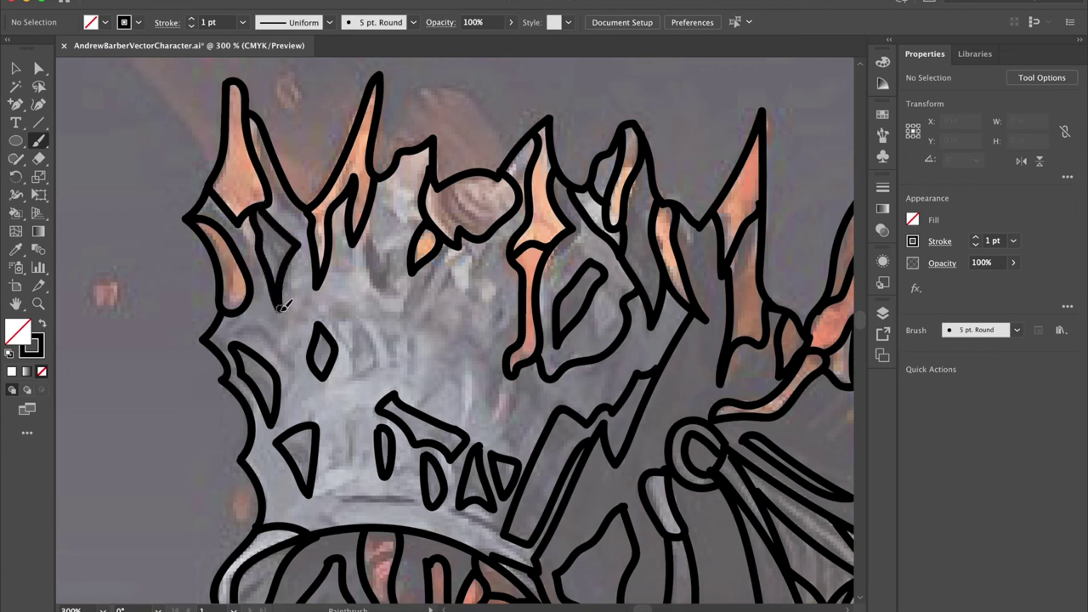
mouse_move(281, 307)
left_mouse_down()
mouse_move(289, 359)
mouse_move(256, 334)
mouse_move(216, 338)
left_mouse_up()
mouse_move(353, 313)
left_mouse_down()
mouse_move(356, 384)
mouse_move(377, 348)
mouse_move(352, 306)
left_mouse_up()
- Trace the grey facets between the second spike and the brown oval, and the jagged shadow edge from there to the long orange drip
mouse_move(368, 236)
left_mouse_down()
mouse_move(392, 301)
mouse_move(409, 272)
mouse_move(365, 239)
mouse_move(369, 228)
mouse_move(387, 250)
mouse_move(421, 243)
left_mouse_up()
mouse_move(382, 182)
left_mouse_down()
mouse_move(411, 180)
mouse_move(424, 209)
left_mouse_up()
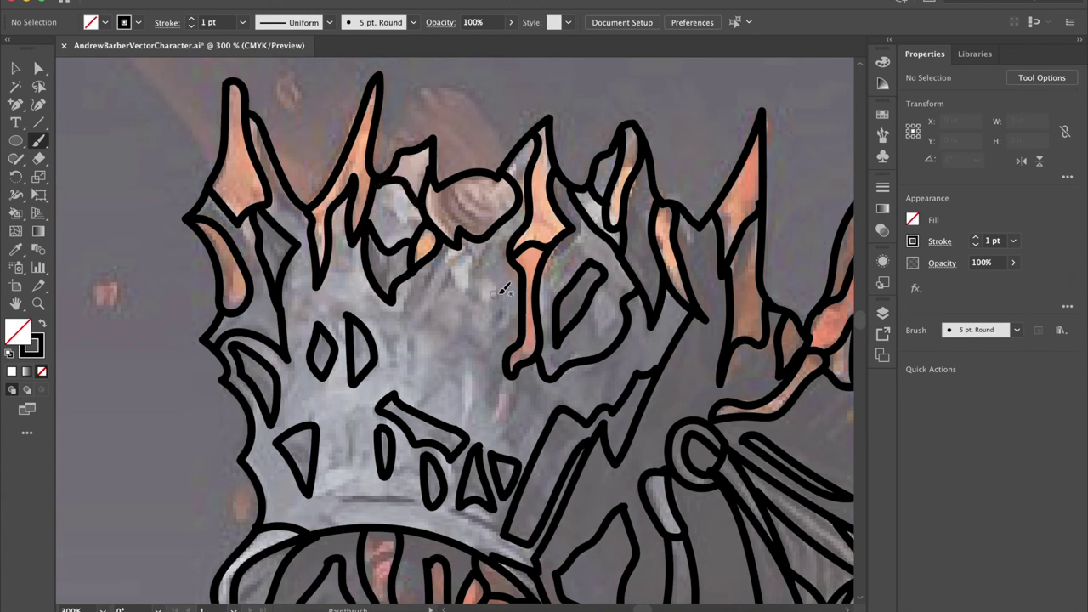
mouse_move(513, 265)
left_mouse_down()
mouse_move(469, 298)
mouse_move(434, 285)
mouse_move(402, 322)
mouse_move(386, 322)
mouse_move(388, 292)
left_mouse_up()
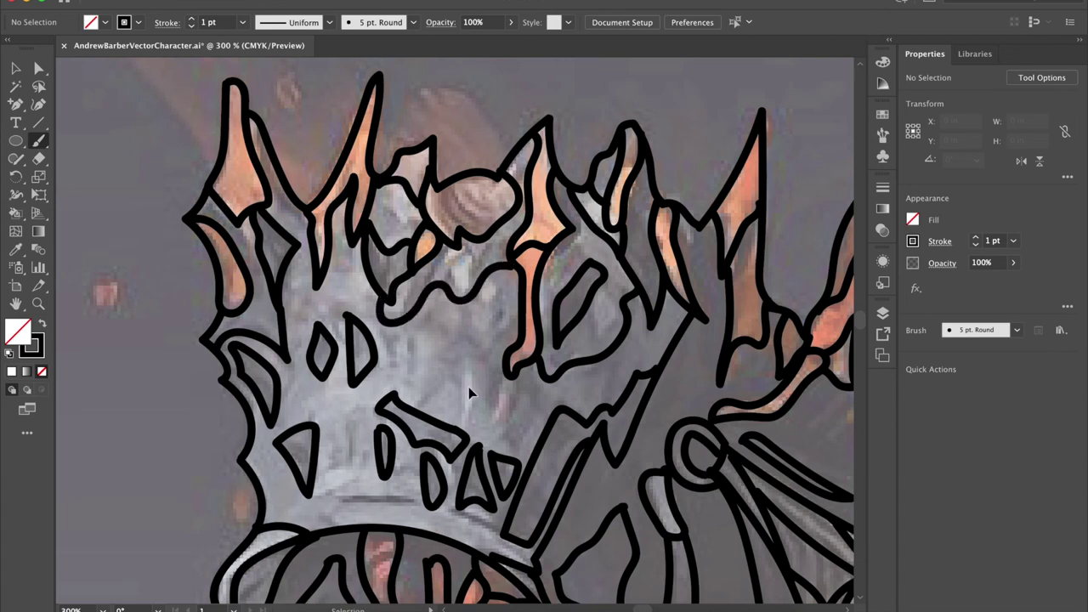
key("ctrl+z")
mouse_move(371, 280)
left_mouse_down()
mouse_move(418, 316)
mouse_move(437, 287)
mouse_move(514, 248)
left_mouse_up()
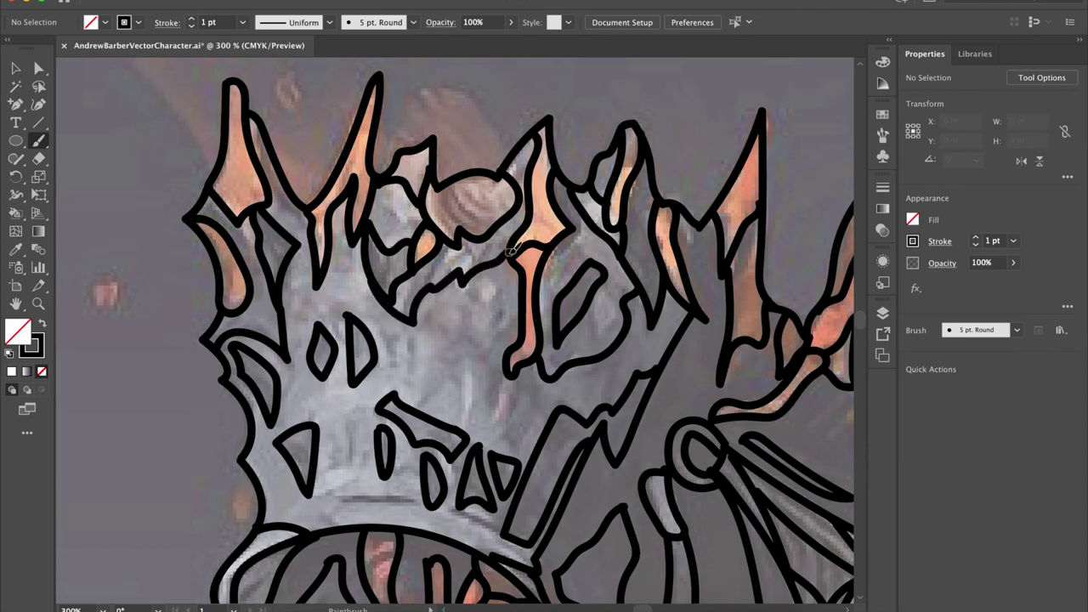
- Outline the small triangular facet, the jagged and wavy shadow edges beneath the orange drip, and the thin horizontal slot above the crown's rim
mouse_move(459, 361)
left_mouse_down()
mouse_move(460, 405)
mouse_move(476, 411)
mouse_move(481, 368)
mouse_move(457, 360)
left_mouse_up()
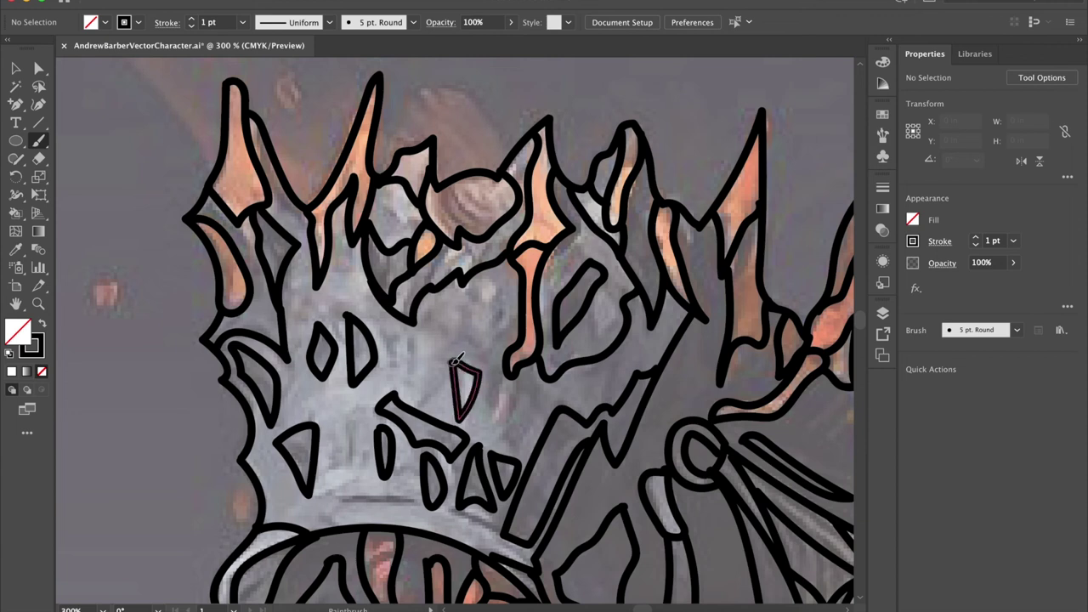
mouse_move(444, 304)
left_mouse_down()
mouse_move(435, 346)
mouse_move(470, 346)
mouse_move(492, 367)
mouse_move(495, 409)
mouse_move(509, 426)
left_mouse_up()
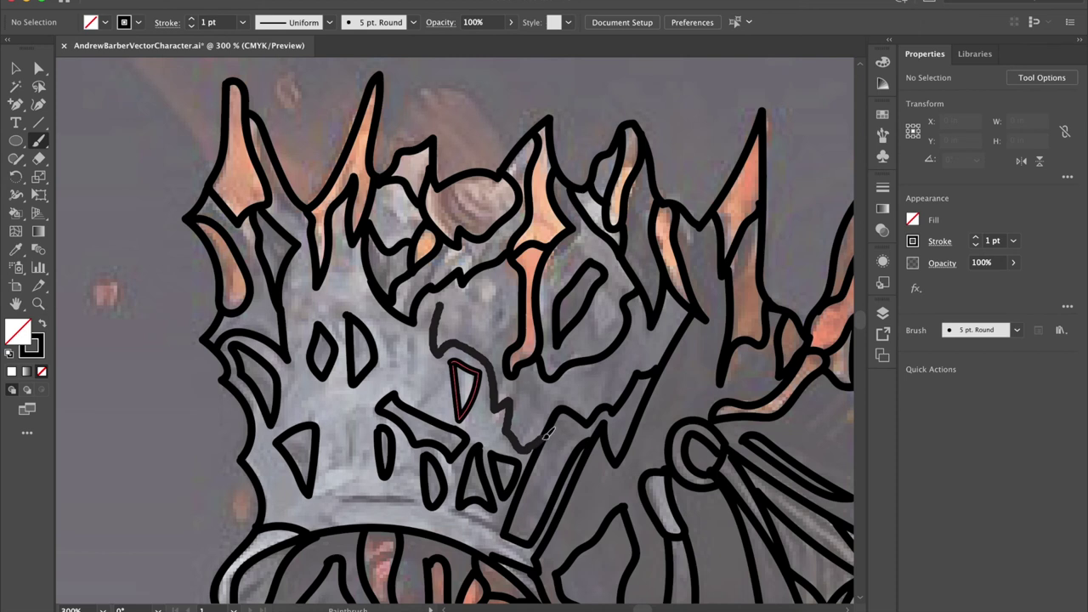
left_click_drag(548, 435, 549, 437)
mouse_move(448, 309)
left_mouse_down()
mouse_move(481, 326)
mouse_move(528, 308)
left_mouse_up()
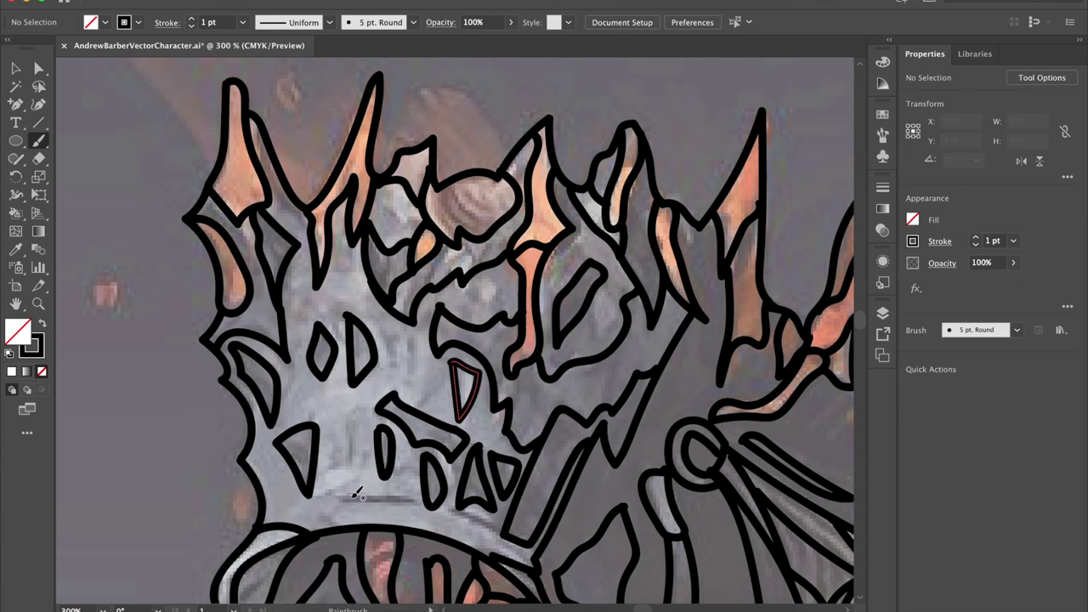
mouse_move(360, 491)
left_mouse_down()
mouse_move(331, 496)
mouse_move(420, 503)
mouse_move(357, 485)
left_mouse_up()
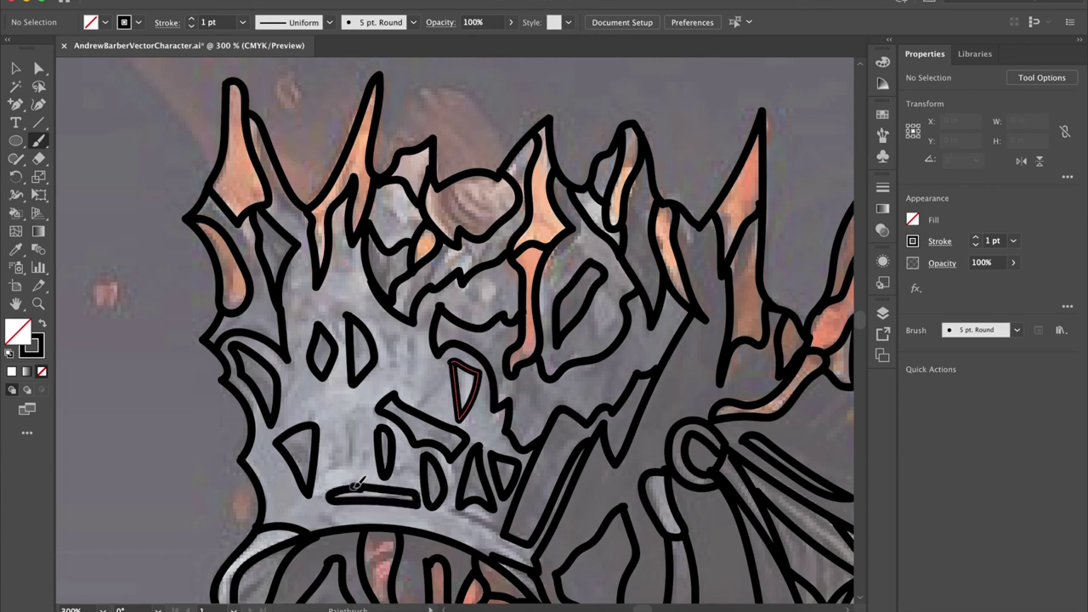
- Hide the Stock Photo layer to review the crown's linework on its own, and show the layer again
key("v")
left_click(357, 491)
key("super+minus")
key("super+minus")
key("super+minus")
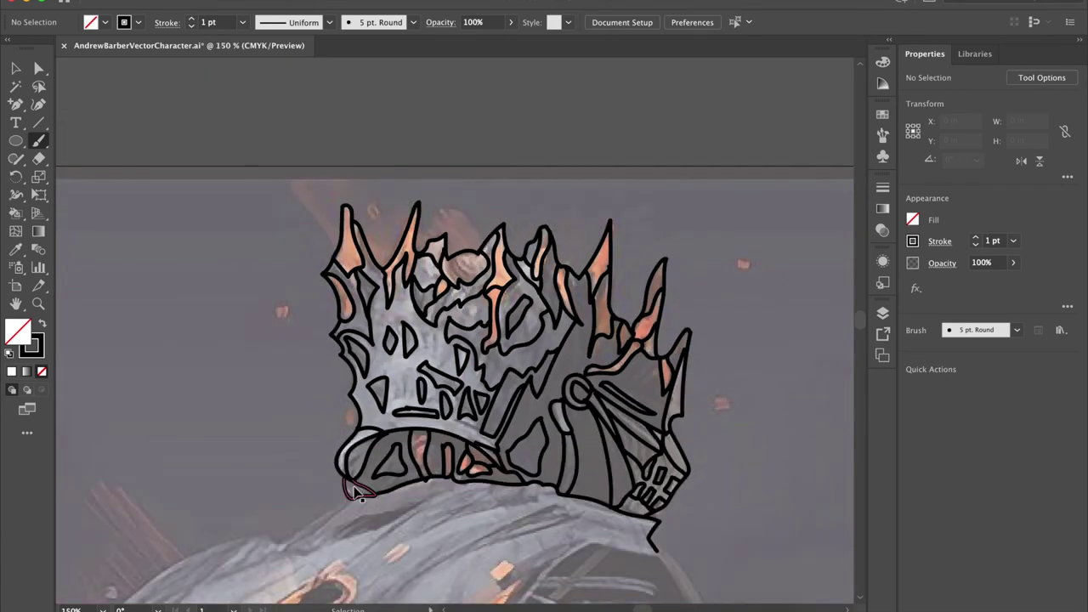
left_click(885, 315)
left_click(697, 346)
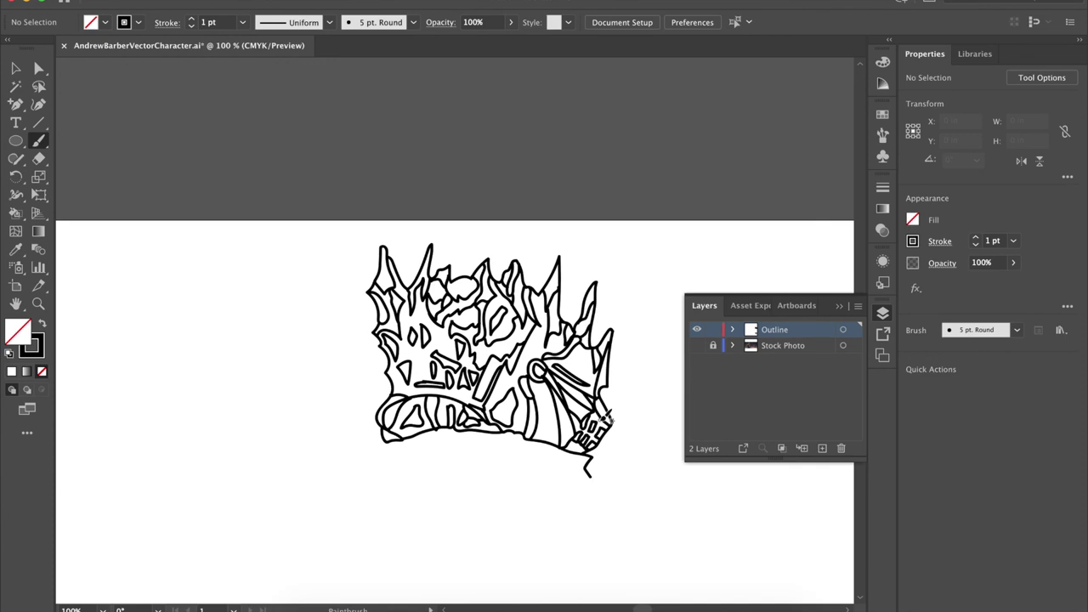
scroll(605, 417, "down", 3)
scroll(605, 417, "right", 2)
left_click(697, 346)
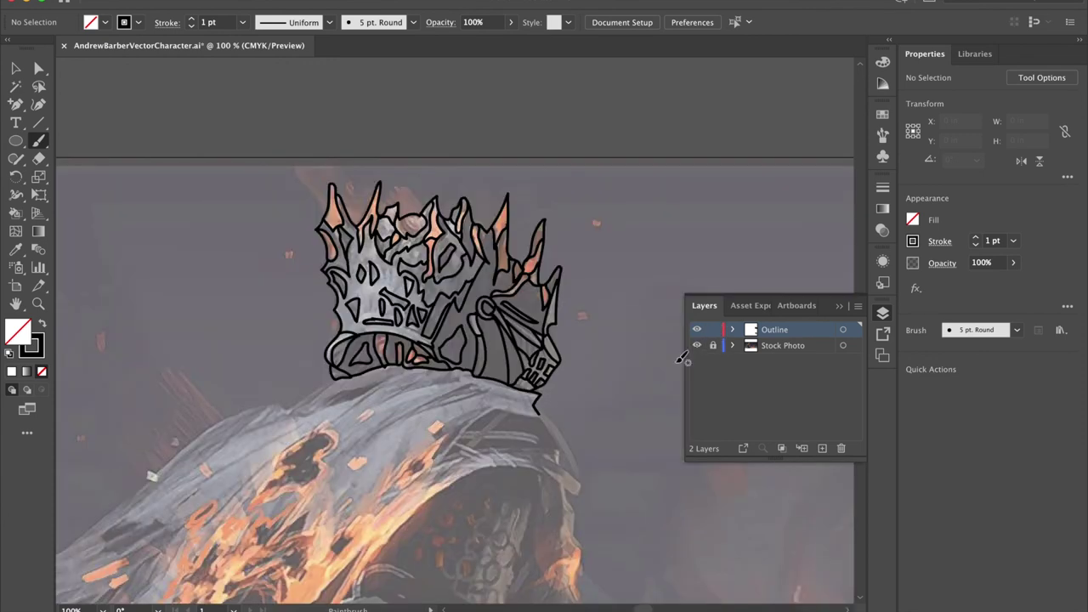
- Save the document with the completed crown outline
scroll(583, 432, "down", 2)
key("super+minus")
key("super+minus")
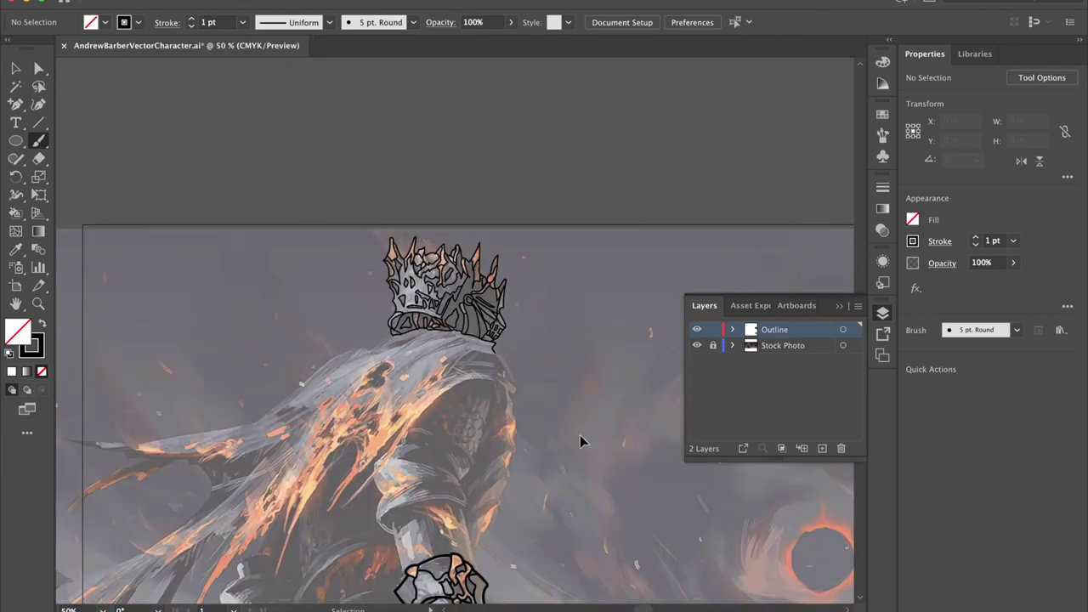
key("super+minus")
scroll(583, 434, "down", 2)
scroll(586, 434, "down", 1)
scroll(586, 434, "right", 2)
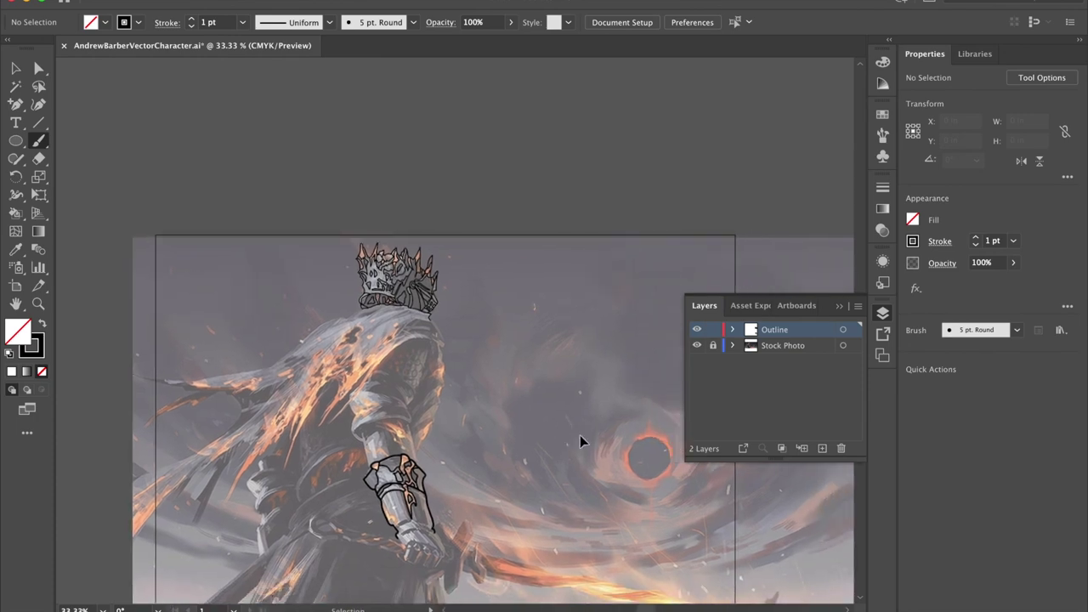
key("super+s")
- Outline the narrow curved strip of cloth hanging from the notch in the cloak's edge below the crown
key("super+plus")
key("super+plus")
key("super+plus")
key("super+plus")
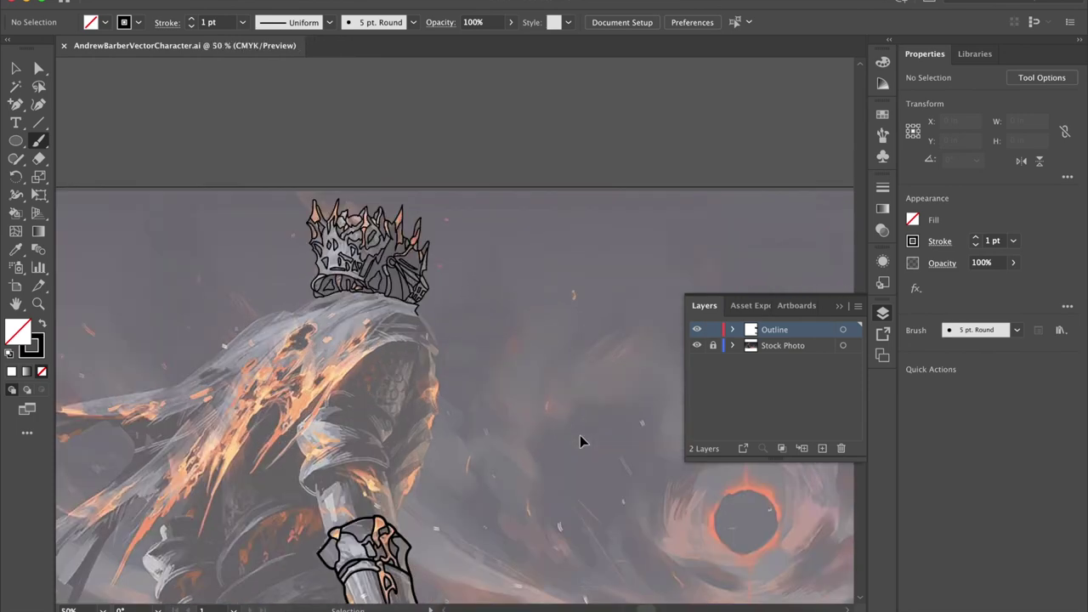
scroll(583, 436, "left", 3)
scroll(501, 293, "left", 2)
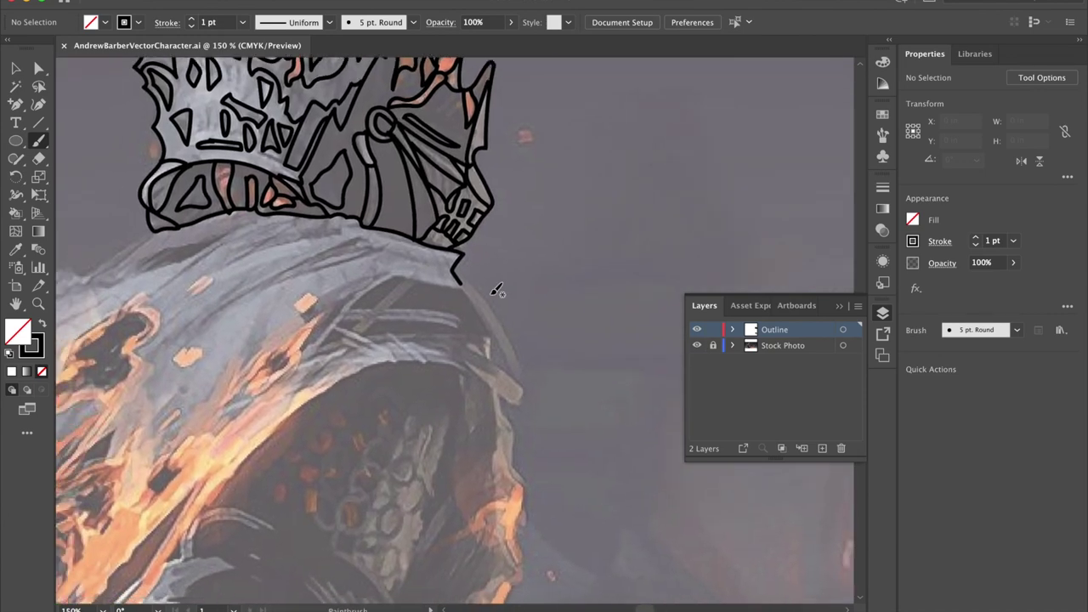
key("super+plus")
key("super+plus")
mouse_move(466, 226)
left_mouse_down()
mouse_move(495, 234)
mouse_move(517, 256)
mouse_move(582, 375)
mouse_move(589, 418)
mouse_move(569, 424)
mouse_move(541, 349)
mouse_move(467, 224)
left_mouse_up()
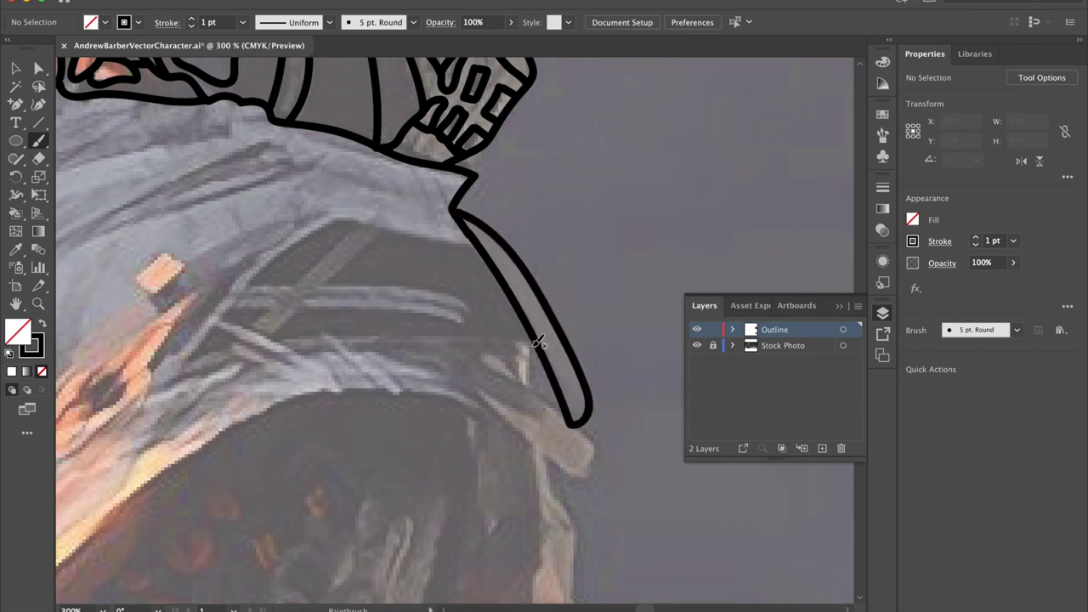
- Outline the dark openings between the cloth bands beside the narrow strip on the cloak's shoulder
mouse_move(538, 339)
left_mouse_down()
mouse_move(349, 328)
mouse_move(287, 342)
mouse_move(301, 311)
mouse_move(467, 319)
mouse_move(464, 297)
mouse_move(359, 277)
mouse_move(315, 281)
mouse_move(403, 231)
mouse_move(476, 243)
mouse_move(450, 244)
left_mouse_up()
mouse_move(358, 222)
left_mouse_down()
mouse_move(284, 286)
mouse_move(243, 284)
mouse_move(298, 241)
mouse_move(360, 218)
left_mouse_up()
scroll(361, 219, "left", 1)
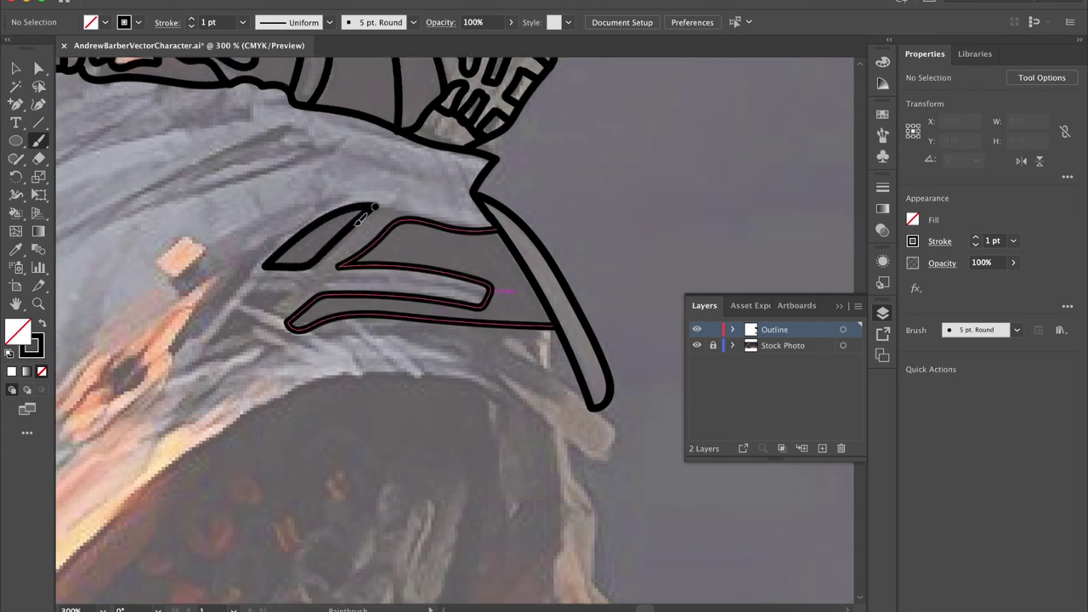
scroll(359, 219, "left", 2)
scroll(359, 219, "down", 1)
mouse_move(298, 265)
left_mouse_down()
mouse_move(345, 267)
mouse_move(323, 291)
mouse_move(297, 274)
mouse_move(303, 262)
left_mouse_up()
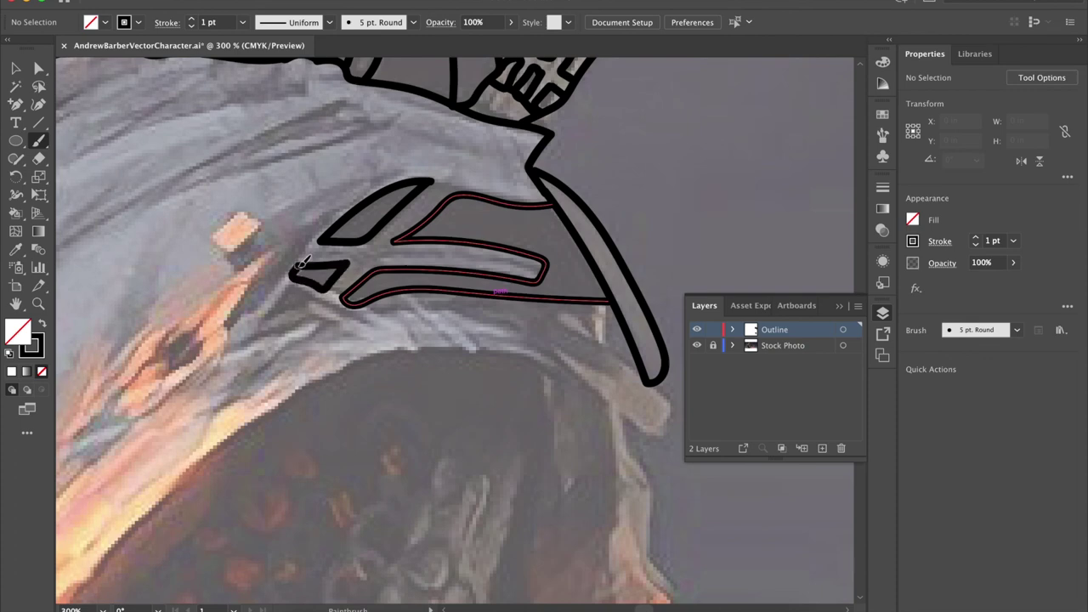
- Trace the cloak's upper silhouette from the crown's lower left corner down along the back, past the pale square fleck
scroll(303, 263, "up", 3)
scroll(303, 263, "left", 3)
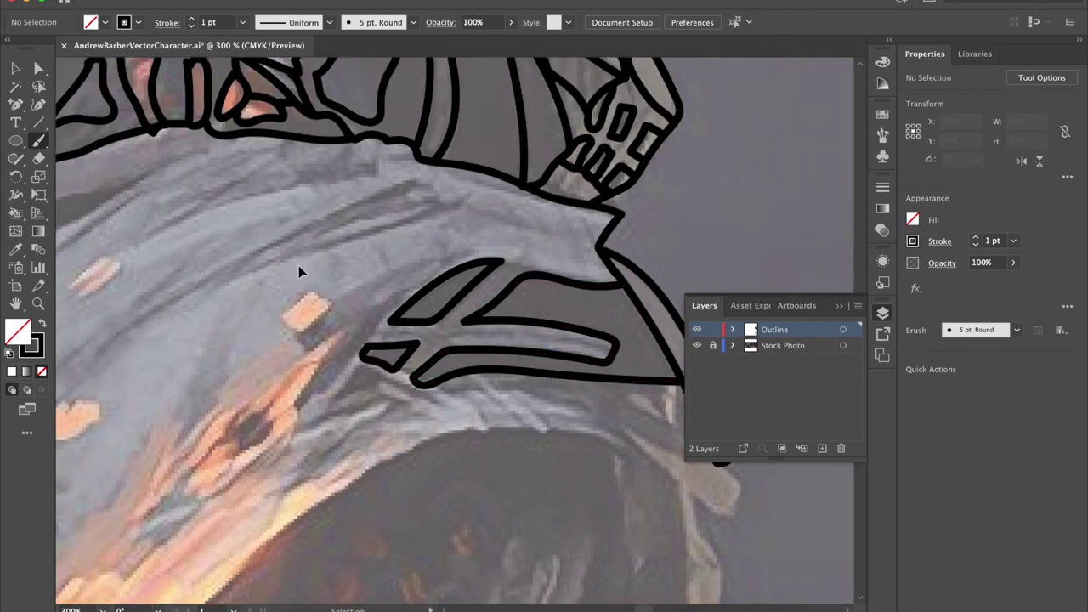
key("super+minus")
key("super+minus")
scroll(298, 265, "left", 5)
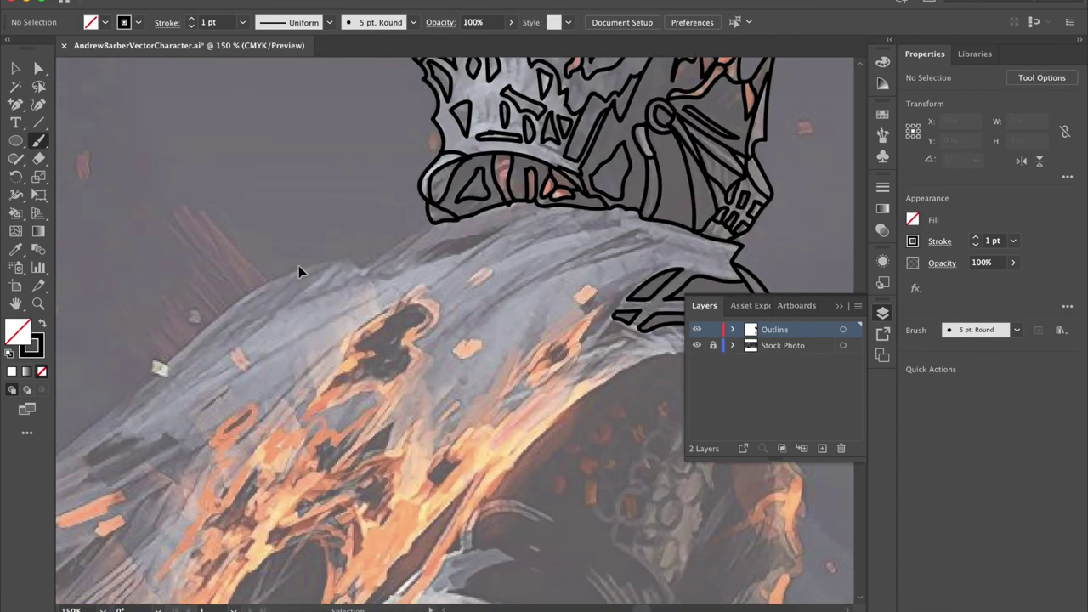
key("super+plus")
scroll(306, 258, "left", 2)
key("super+plus")
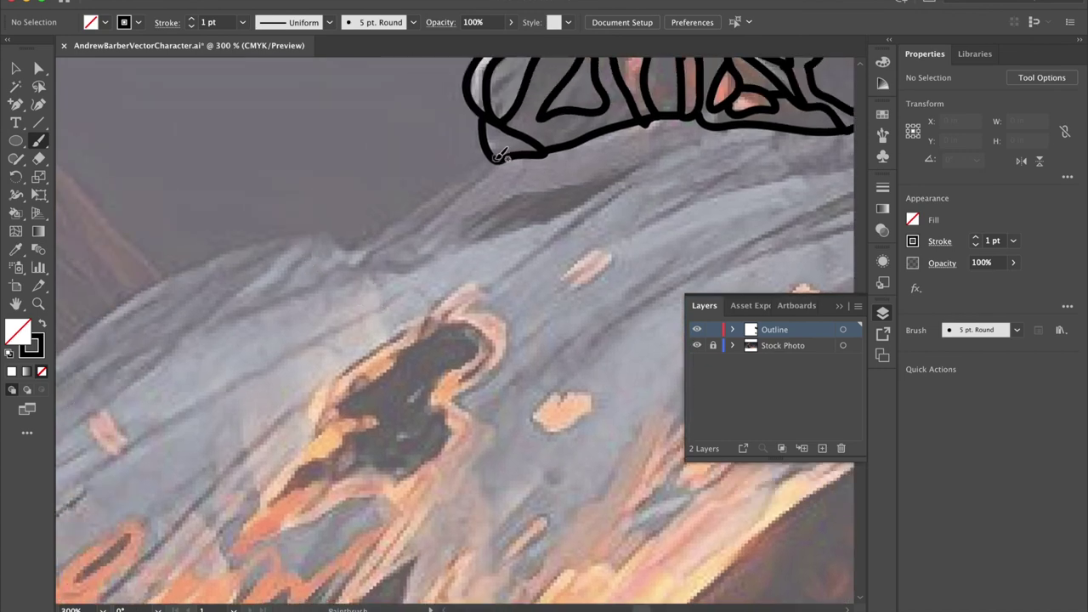
mouse_move(500, 157)
left_mouse_down()
mouse_move(359, 252)
mouse_move(311, 235)
mouse_move(154, 286)
mouse_move(121, 311)
left_mouse_up()
scroll(145, 301, "left", 5)
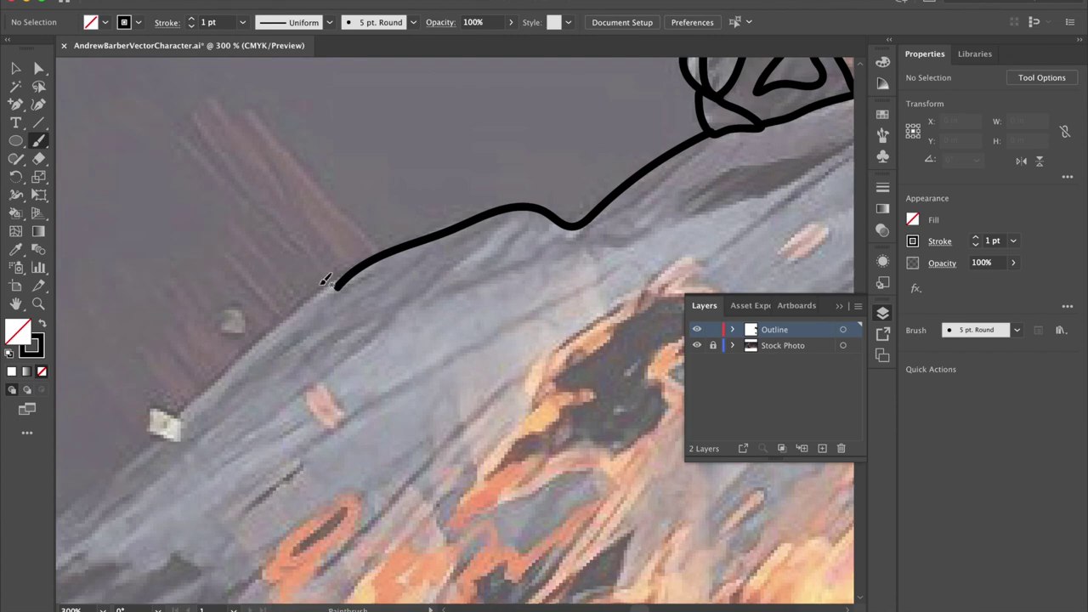
mouse_move(336, 284)
left_mouse_down()
mouse_move(209, 380)
mouse_move(107, 480)
left_mouse_up()
- Hide the Stock Photo layer to review the whole outline on the artboard, and save the document
key("super+minus")
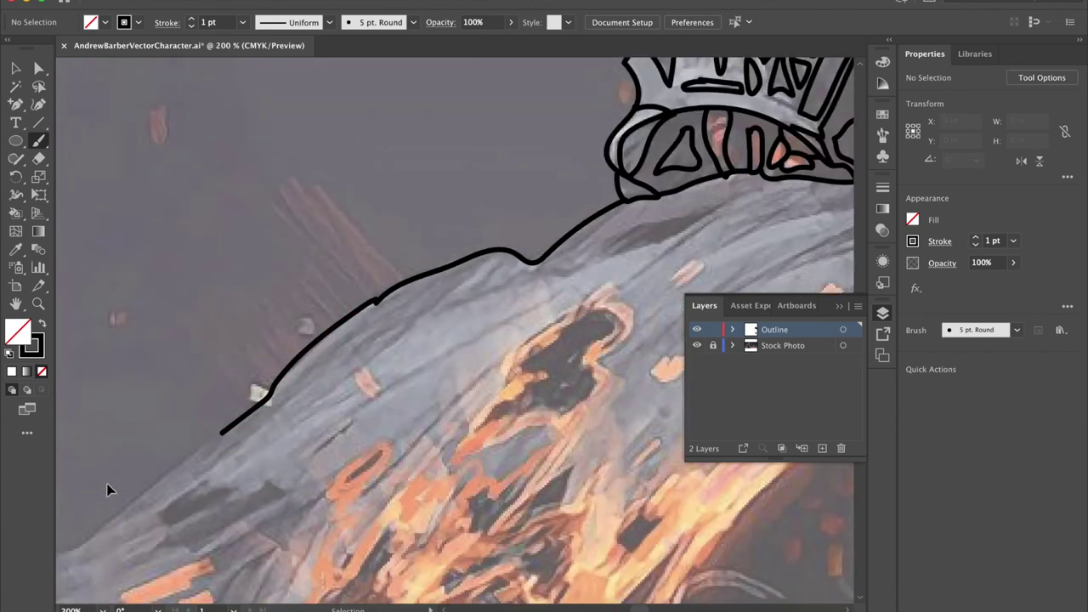
key("super+minus")
key("super+minus")
key("super+minus")
key("super+minus")
key("super+minus")
key("super+minus")
scroll(111, 478, "right", 3)
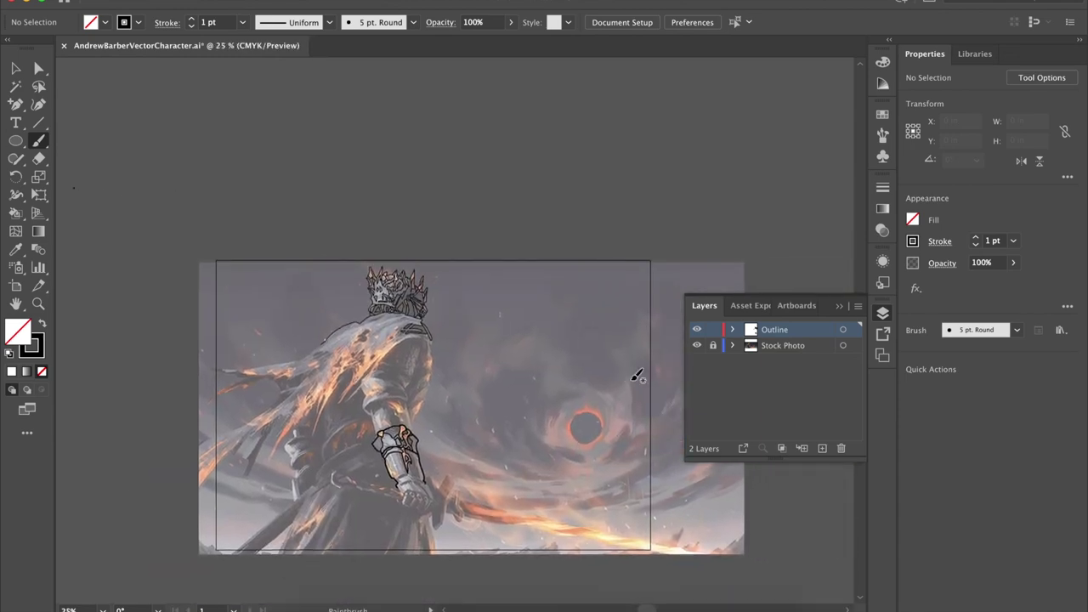
left_click(696, 345)
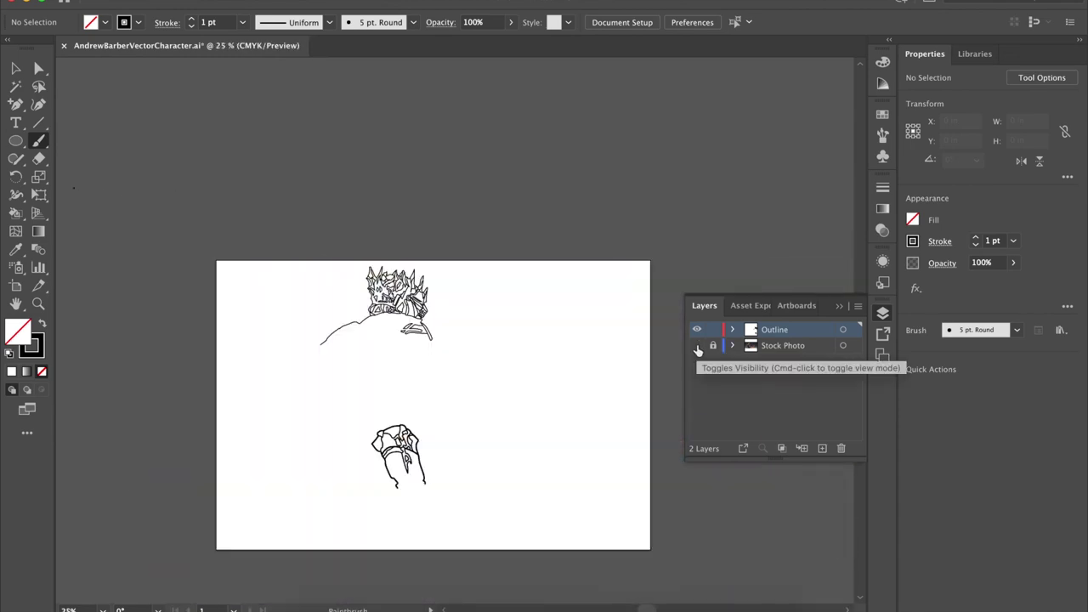
key("super+shift+5")
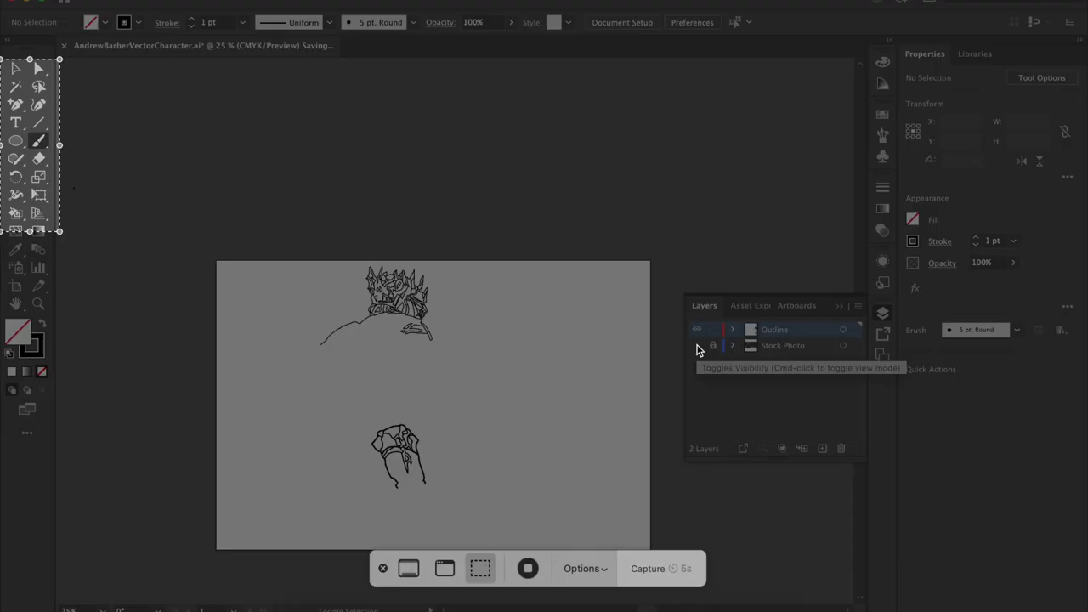